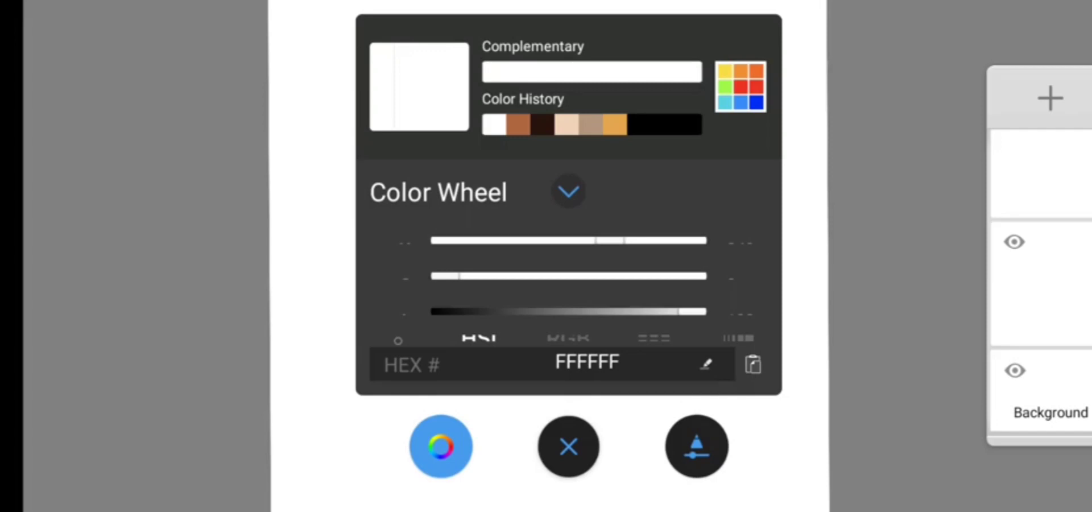
# - Fill the canvas orange, then trace a thick white ring around a large centred oval guide
pyautogui.click(614, 124)
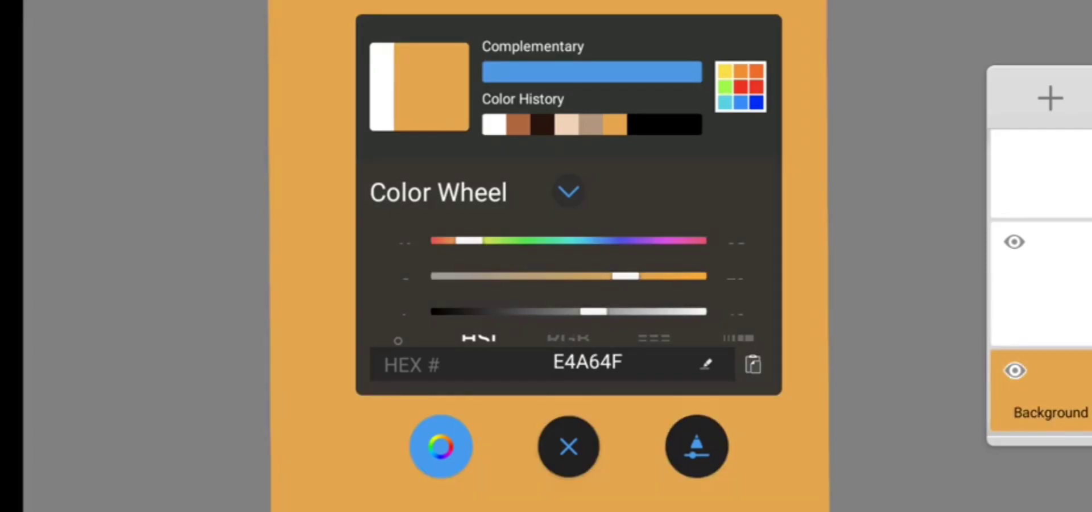
pyautogui.click(569, 444)
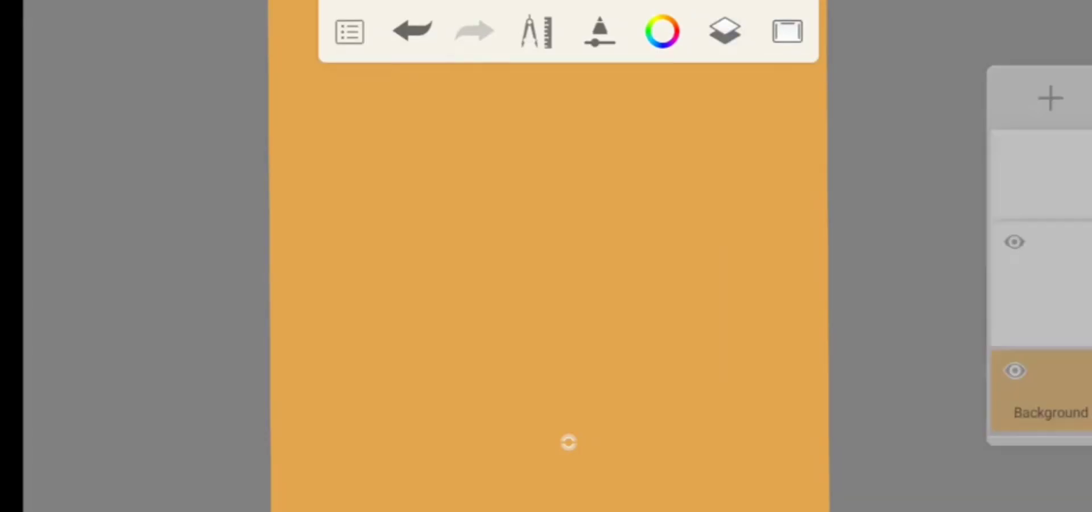
pyautogui.click(535, 31)
pyautogui.click(667, 192)
pyautogui.click(568, 102)
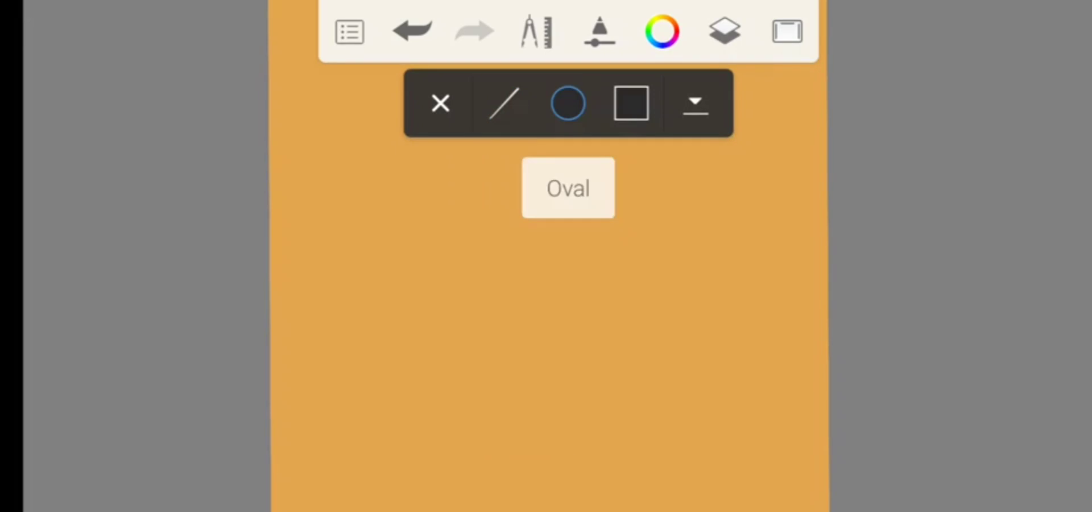
pyautogui.click(661, 31)
pyautogui.click(518, 124)
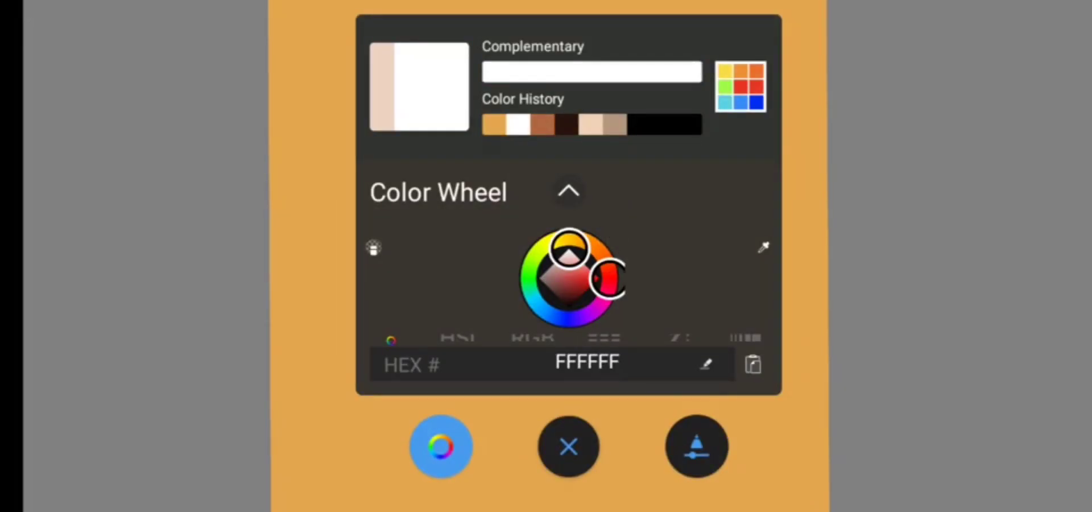
pyautogui.click(568, 445)
pyautogui.moveTo(507, 217); pyautogui.dragTo(670, 382)
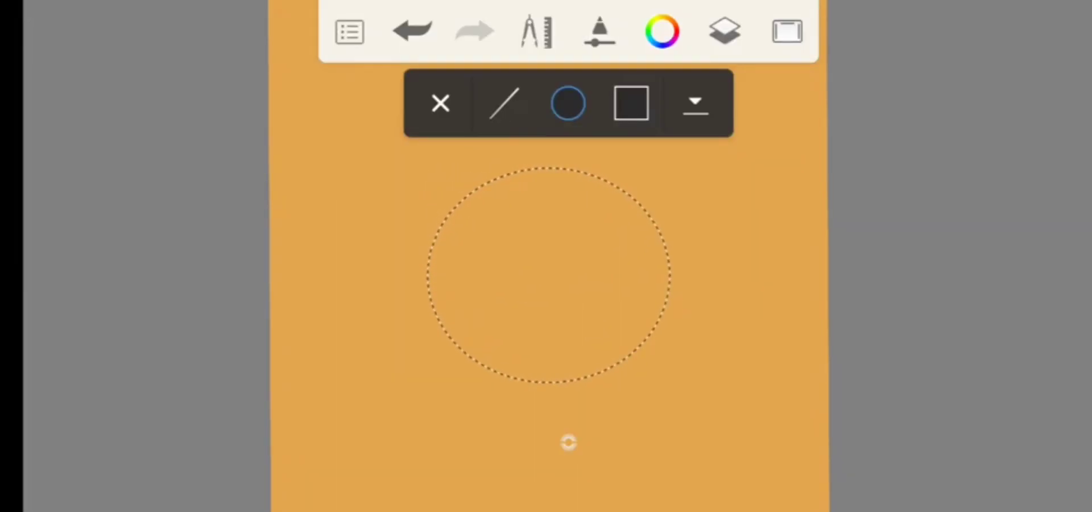
pyautogui.moveTo(569, 168); pyautogui.dragTo(557, 401)
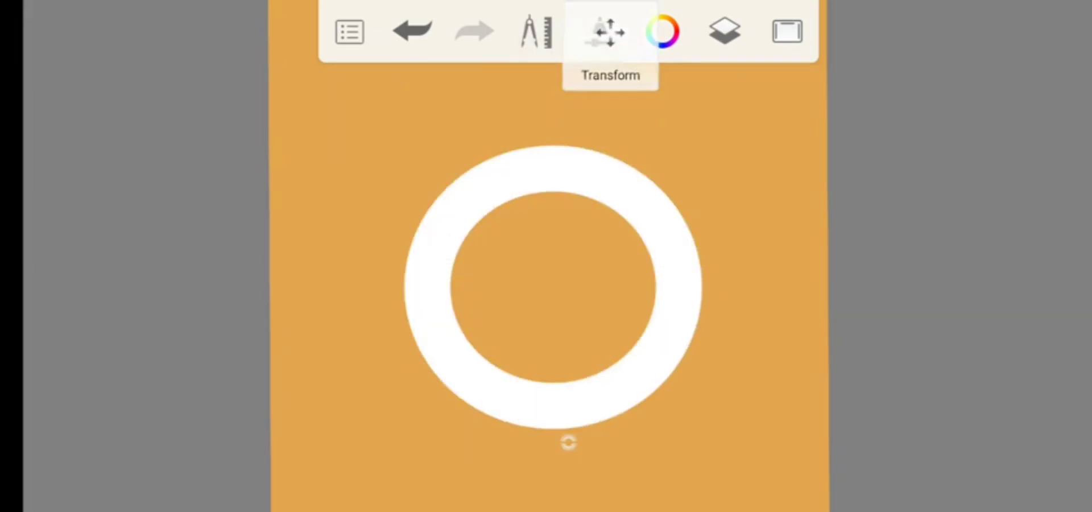
# - Scale the white ring to 88% and fill its centre solid white
pyautogui.click(604, 31)
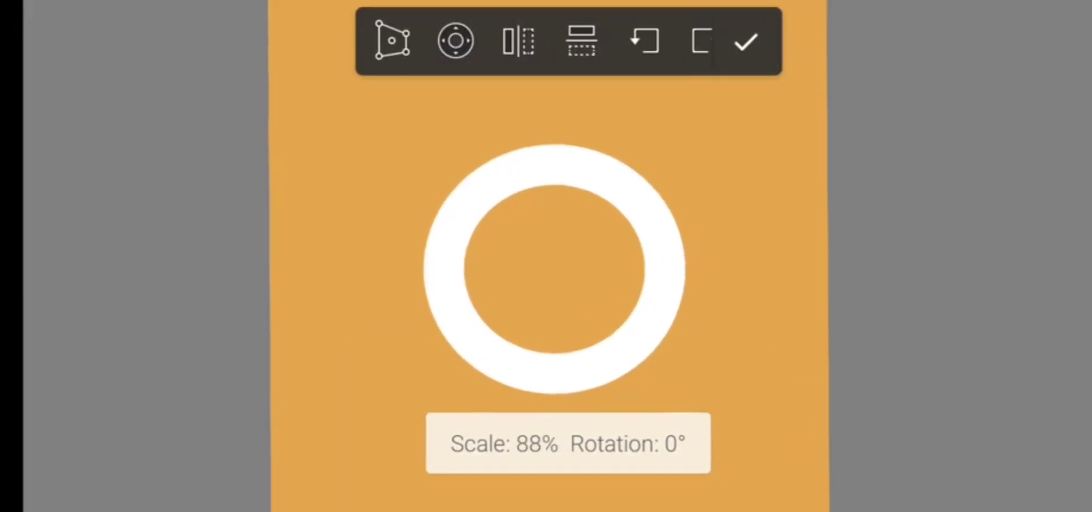
pyautogui.click(746, 41)
pyautogui.click(536, 31)
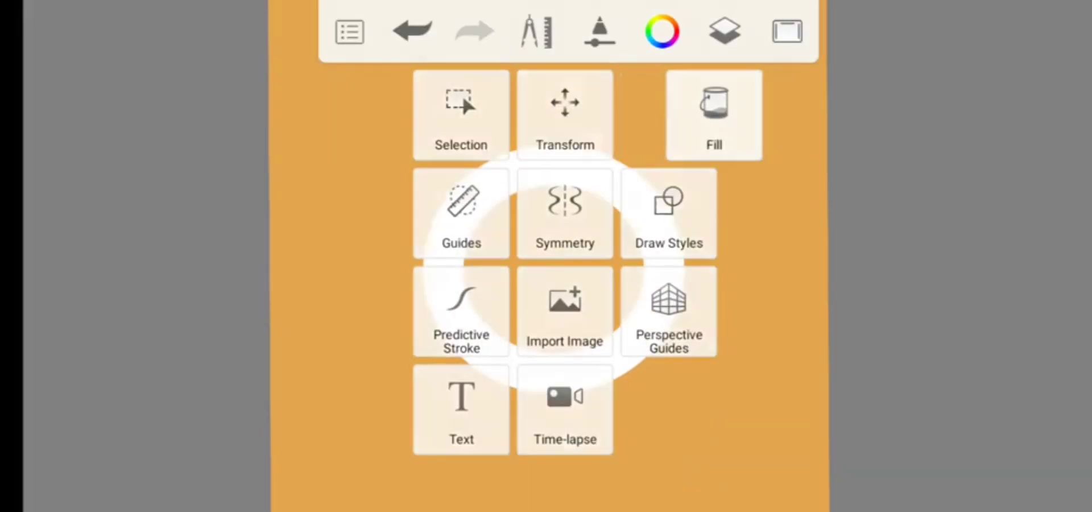
pyautogui.click(711, 110)
pyautogui.click(553, 267)
# - Duplicate the white circle layer and pick the peach F2D3B8 from colour history
pyautogui.click(724, 31)
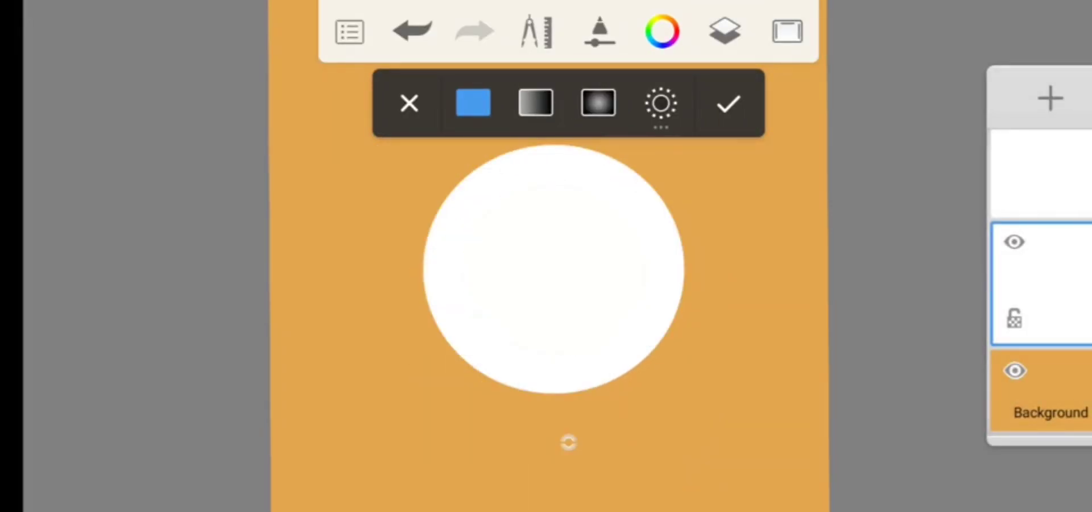
pyautogui.click(1041, 282)
pyautogui.click(726, 141)
pyautogui.click(661, 32)
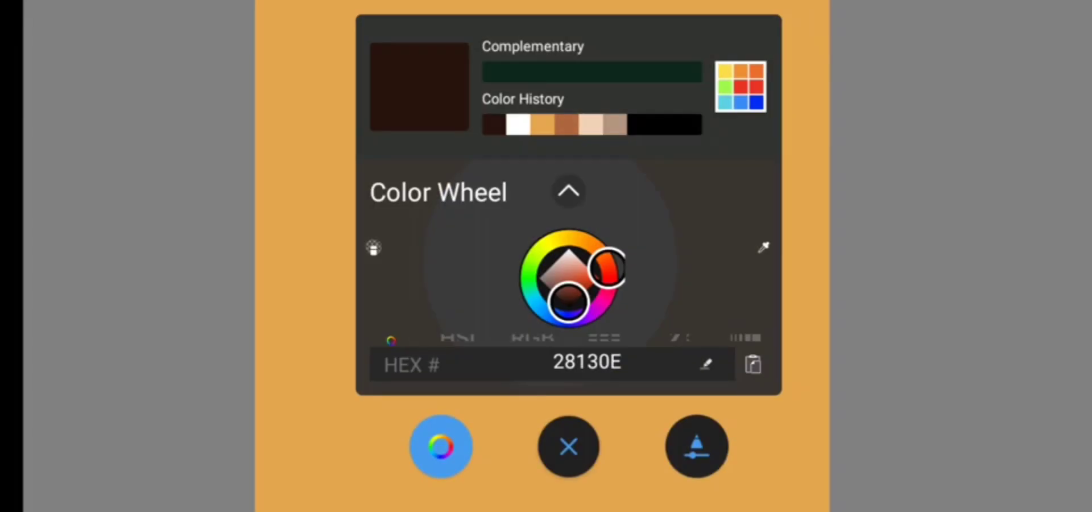
pyautogui.click(591, 124)
# - Fill the duplicated circle with peach
pyautogui.click(568, 446)
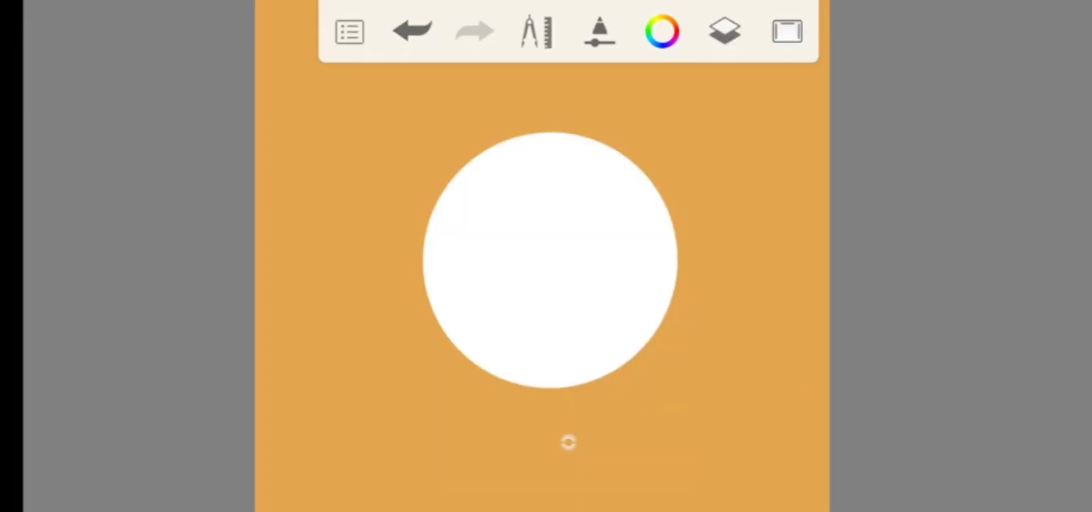
pyautogui.click(536, 31)
pyautogui.click(665, 102)
pyautogui.click(568, 441)
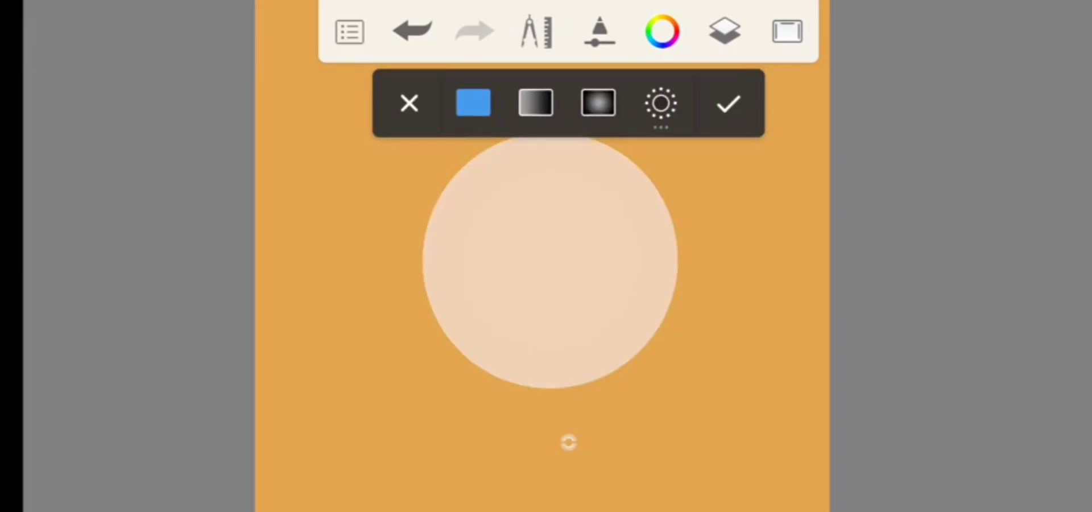
pyautogui.click(728, 103)
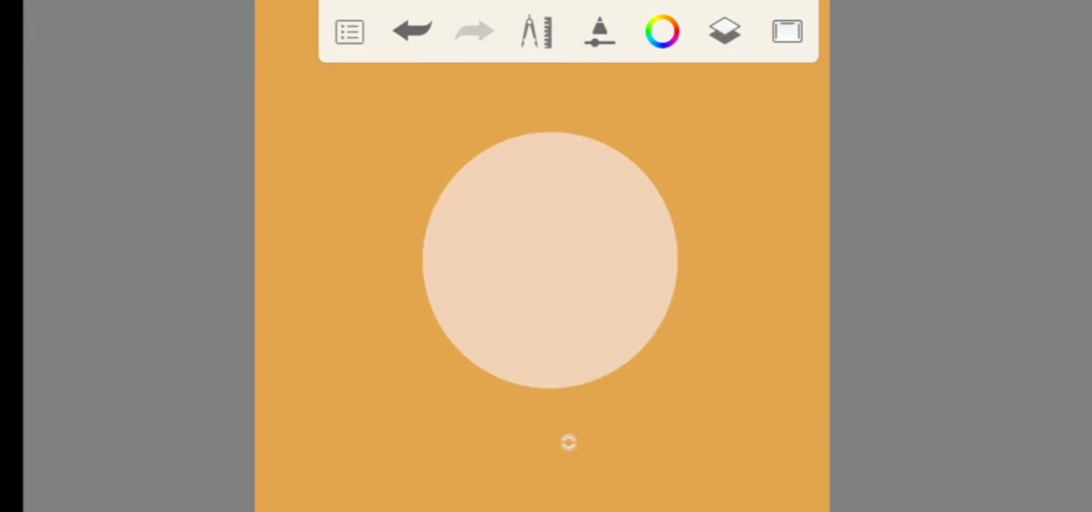
# - Scale the peach circle to about 83% so a white rim shows around it
pyautogui.click(724, 31)
pyautogui.click(1032, 295)
pyautogui.click(536, 31)
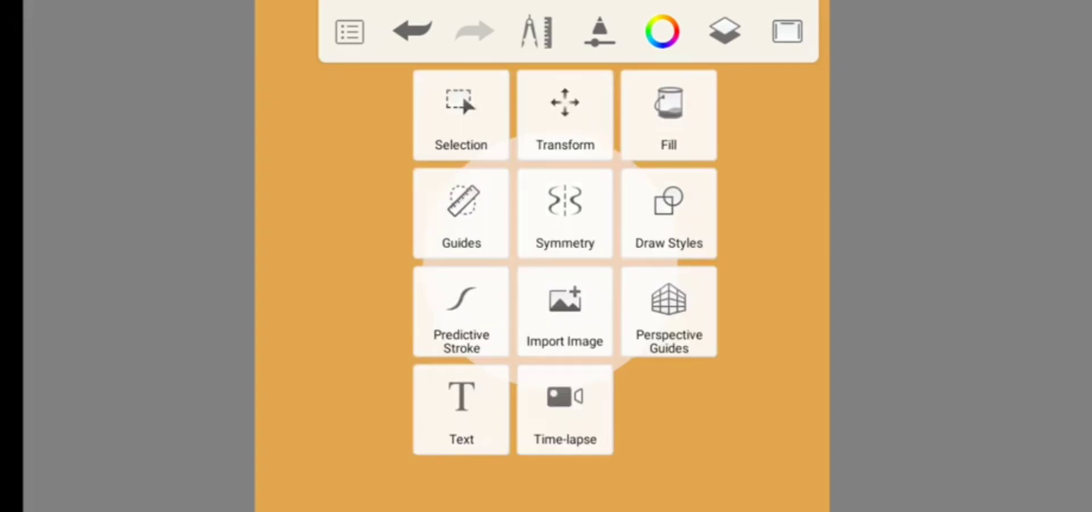
pyautogui.click(563, 102)
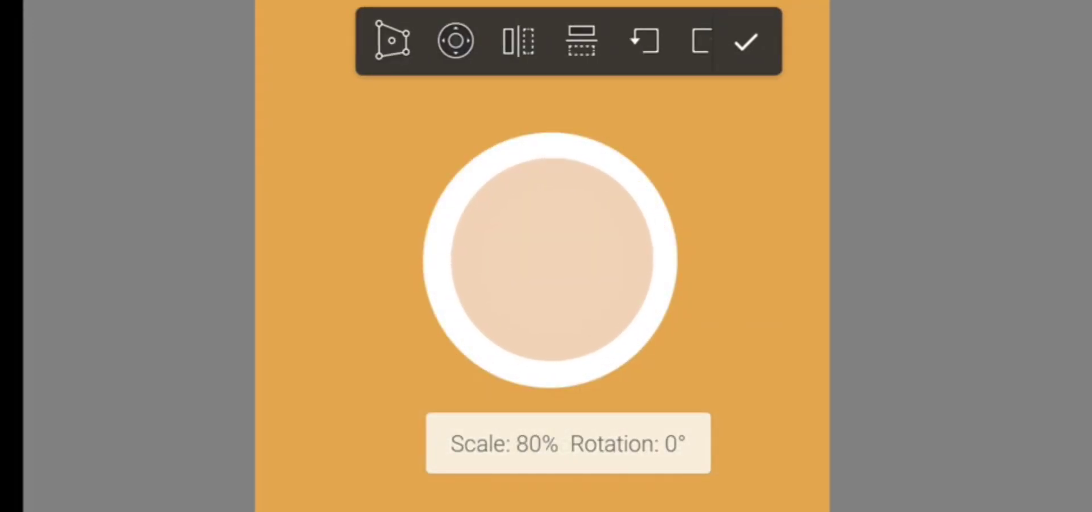
pyautogui.moveTo(552, 260); pyautogui.dragTo(551, 259)
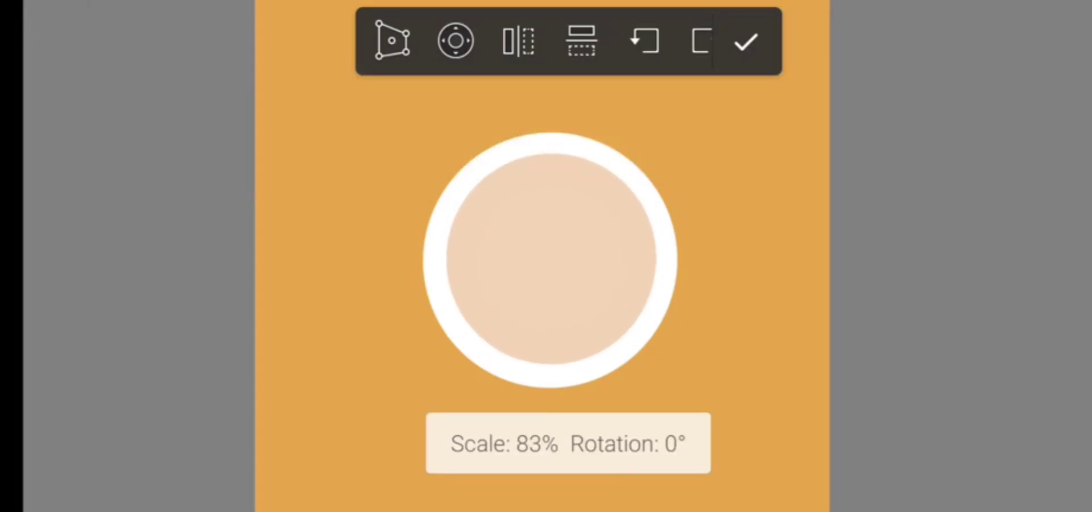
pyautogui.click(745, 41)
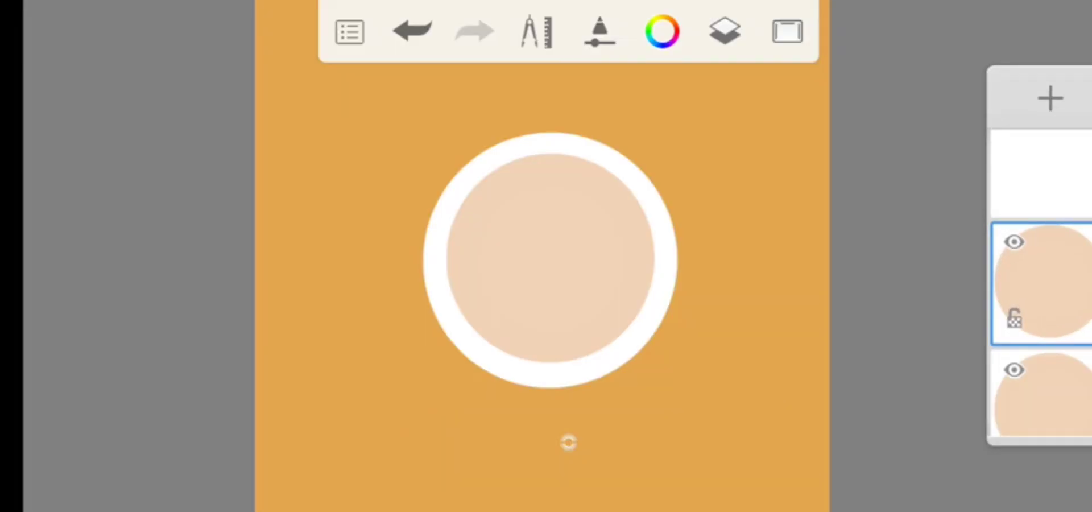
# - Fill the top circle with dark brown 28130E from colour history
pyautogui.click(536, 31)
pyautogui.click(662, 32)
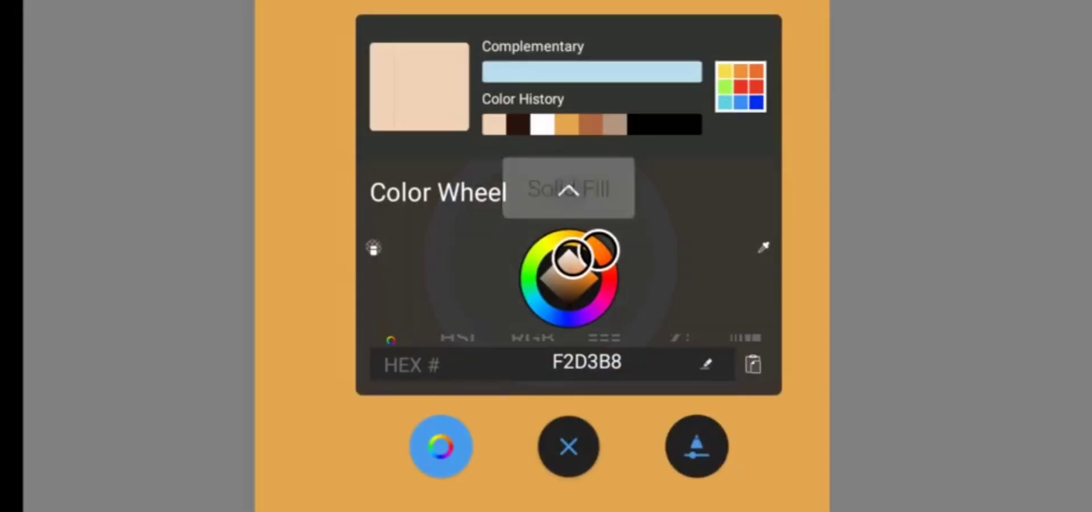
pyautogui.click(518, 124)
pyautogui.click(697, 446)
pyautogui.click(550, 259)
pyautogui.click(726, 102)
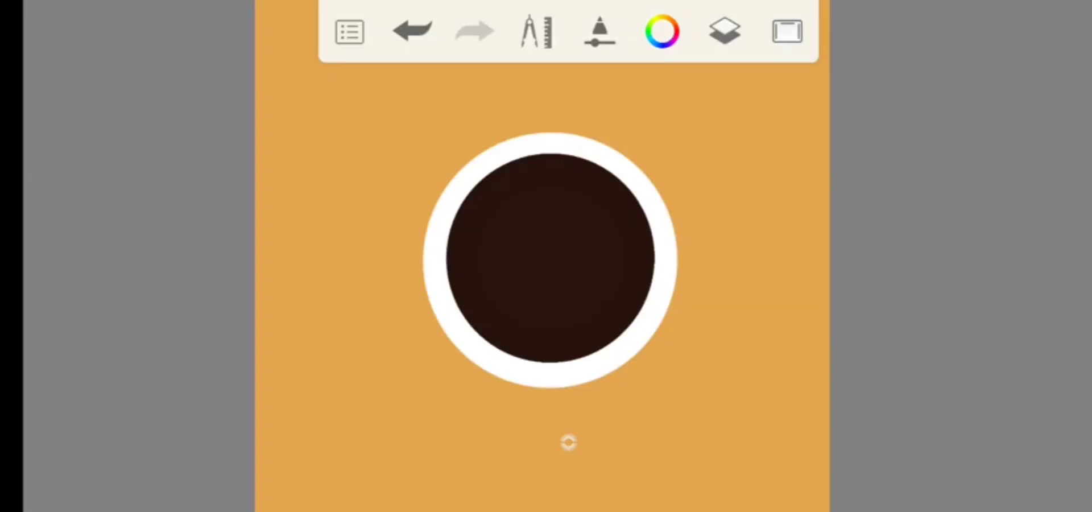
# - Scale the dark brown circle to about 84%, leaving a thin peach band
pyautogui.click(1040, 282)
pyautogui.click(568, 446)
pyautogui.click(606, 31)
pyautogui.moveTo(637, 341); pyautogui.dragTo(614, 318)
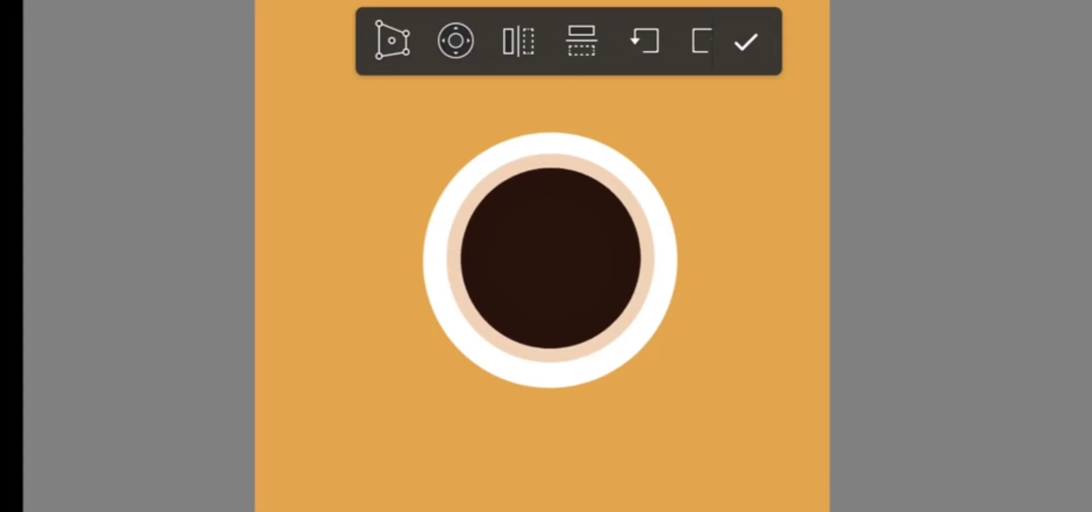
pyautogui.moveTo(637, 341); pyautogui.dragTo(630, 335)
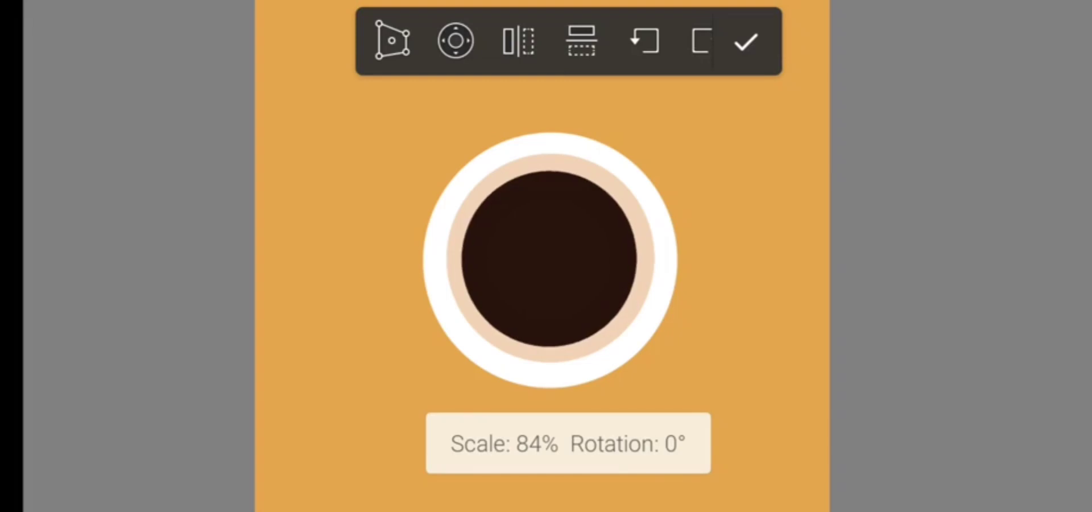
pyautogui.click(746, 41)
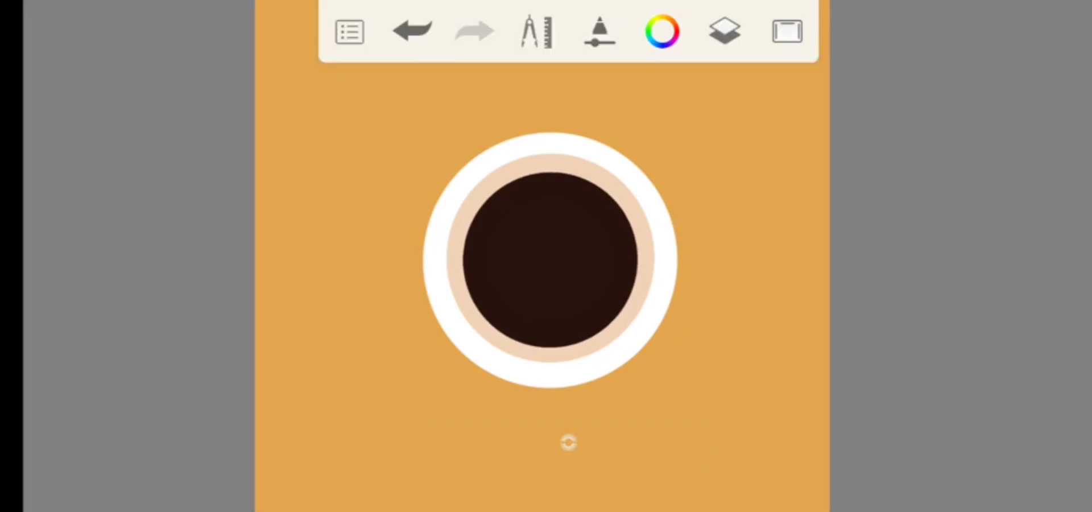
# - Refill the innermost circle with the medium caramel brown from colour history
pyautogui.click(725, 31)
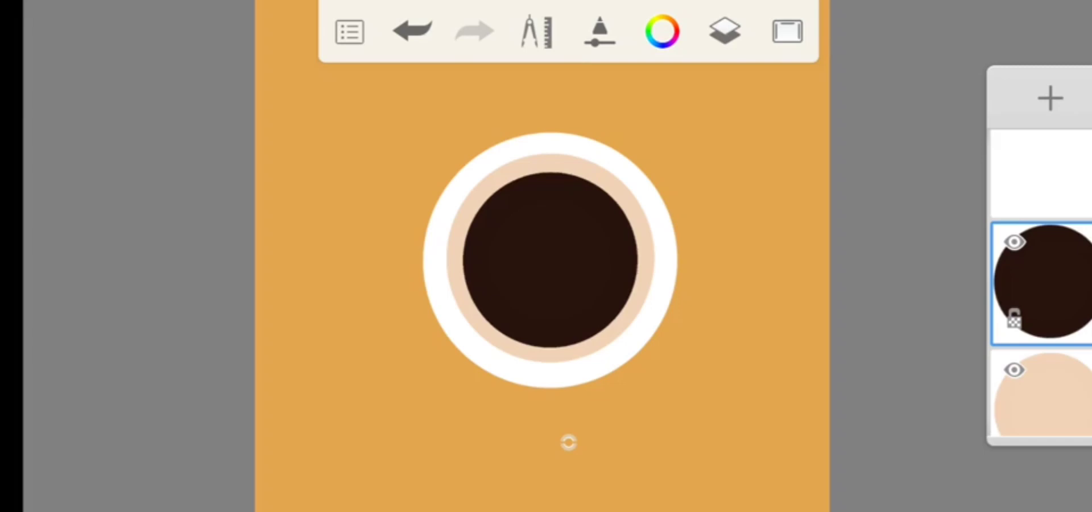
pyautogui.click(535, 31)
pyautogui.click(536, 32)
pyautogui.click(725, 31)
pyautogui.click(725, 31)
pyautogui.click(662, 32)
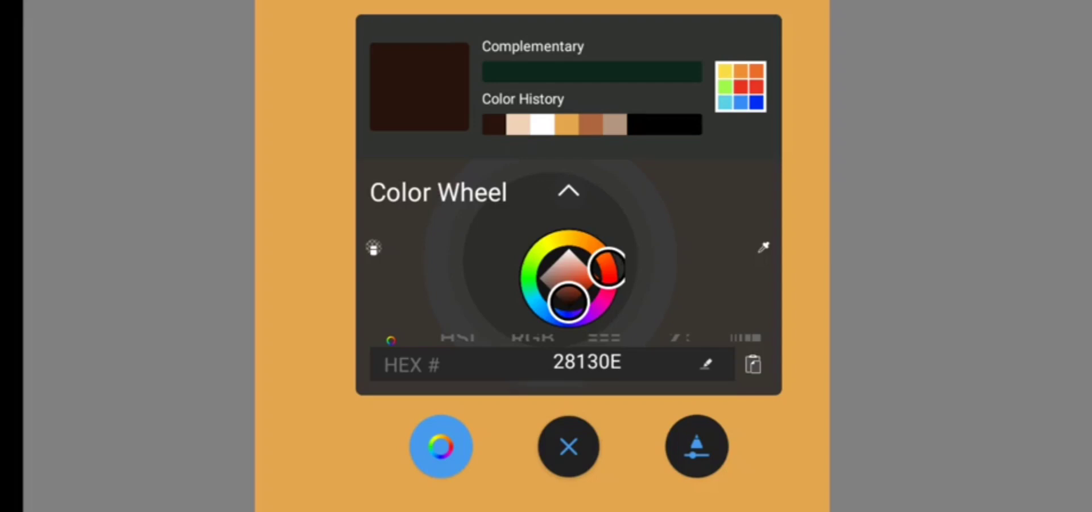
pyautogui.click(591, 124)
pyautogui.click(550, 259)
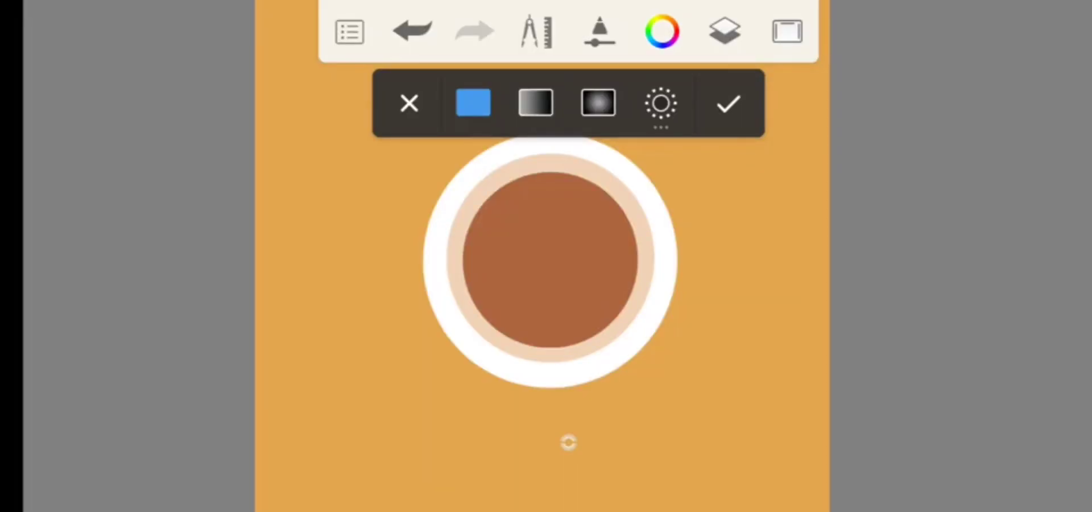
pyautogui.click(599, 31)
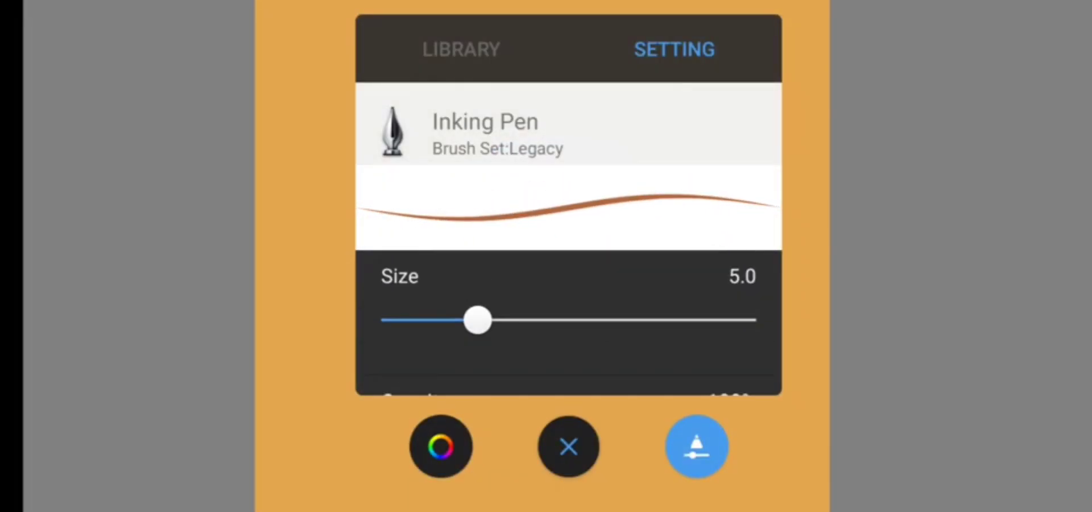
# - Draw dark Inking Pen curves joined into a loop inside the brown circle
pyautogui.click(568, 447)
pyautogui.scroll(5, 546, 256)
pyautogui.scroll(3, 545, 256)
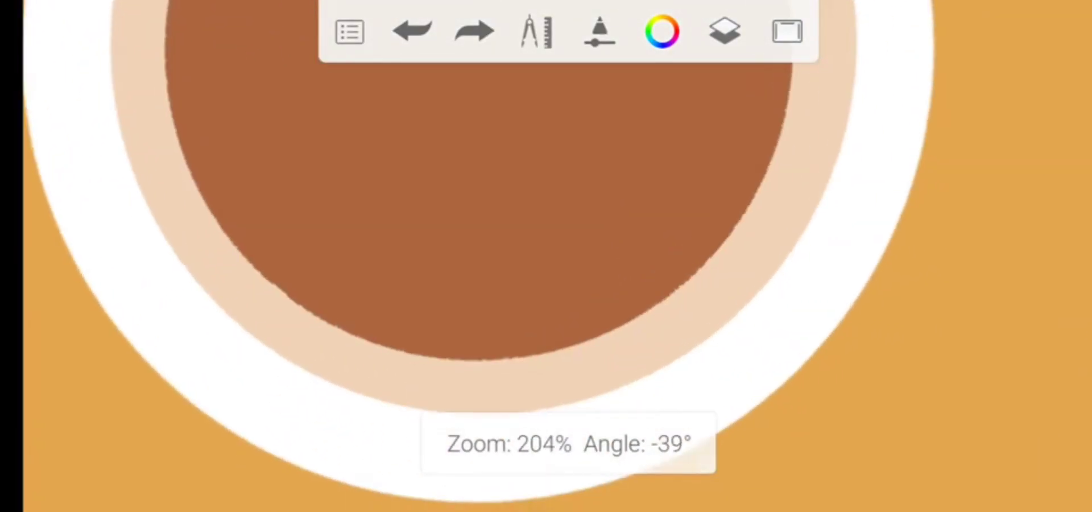
pyautogui.moveTo(299, 274); pyautogui.dragTo(619, 344)
pyautogui.scroll(-3, 568, 442)
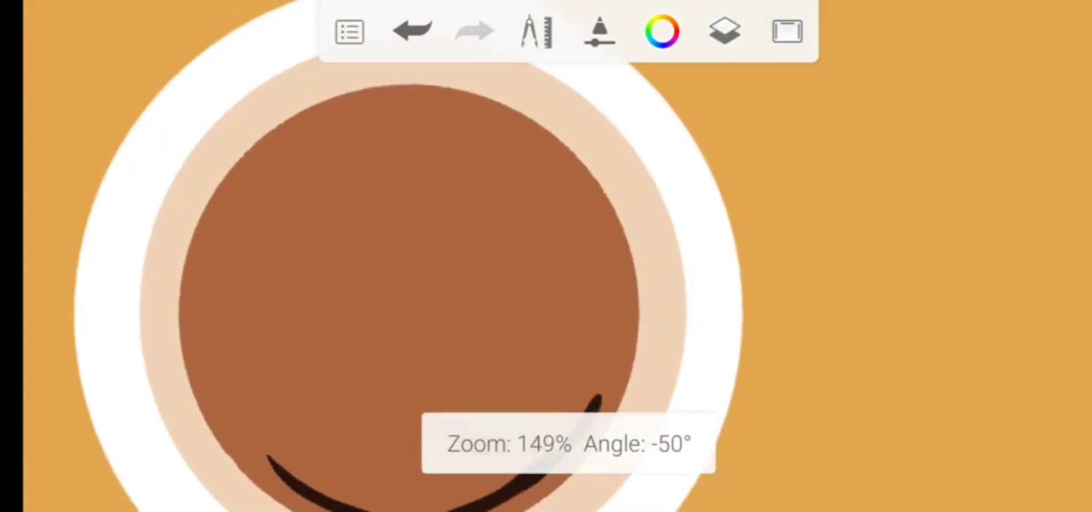
pyautogui.moveTo(605, 398); pyautogui.dragTo(492, 196)
pyautogui.scroll(5, 546, 255)
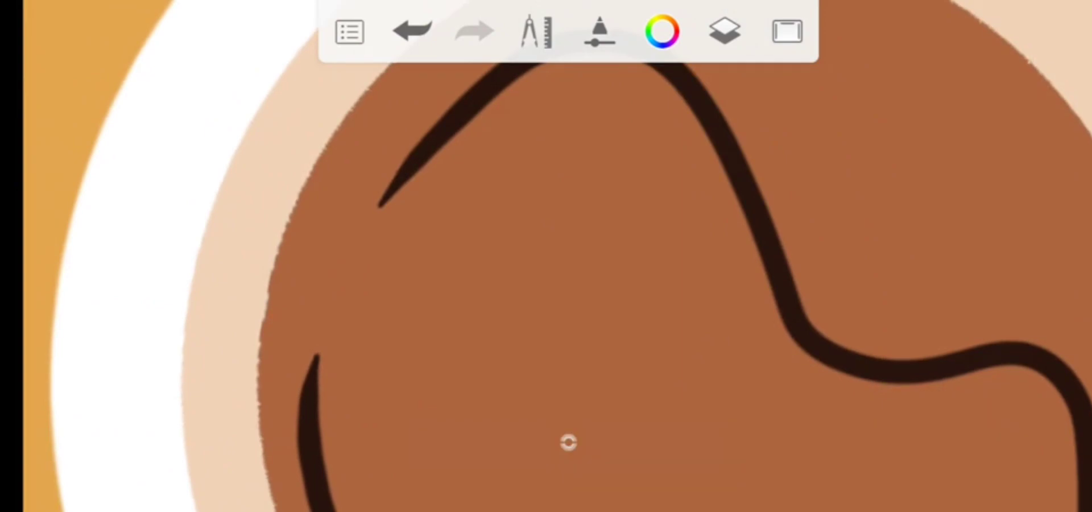
pyautogui.scroll(-2, 546, 256)
pyautogui.scroll(-3, 568, 441)
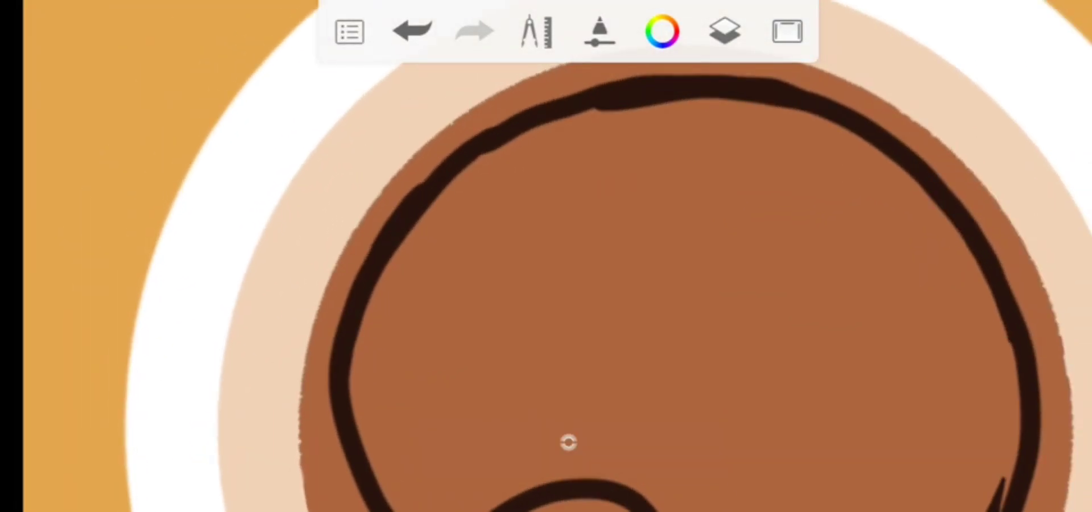
pyautogui.scroll(4, 568, 441)
pyautogui.scroll(-3, 568, 442)
# - Set the Inking Pen to size 7 and paint thick dark strokes across the circle
pyautogui.click(599, 32)
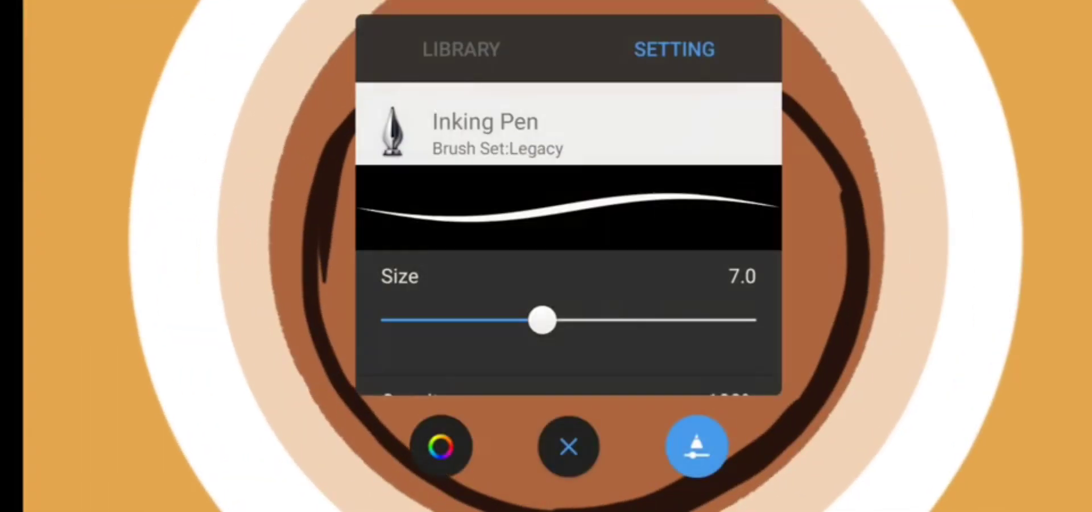
pyautogui.moveTo(568, 321); pyautogui.dragTo(744, 108)
pyautogui.moveTo(790, 182)
pyautogui.mouseDown()
pyautogui.moveTo(731, 427)
pyautogui.moveTo(711, 398)
pyautogui.mouseUp()
pyautogui.moveTo(654, 193); pyautogui.dragTo(500, 386)
pyautogui.scroll(-2, 568, 442)
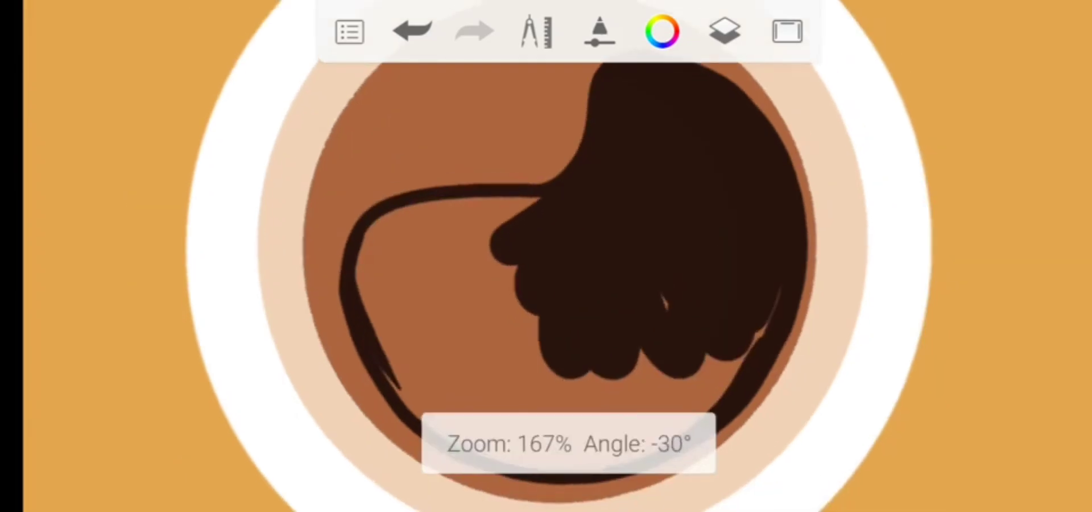
pyautogui.moveTo(569, 279); pyautogui.dragTo(420, 392)
pyautogui.scroll(2, 568, 442)
# - Darken the left side and remaining gaps, undoing the last stroke to keep a wavy band
pyautogui.moveTo(443, 114); pyautogui.dragTo(355, 376)
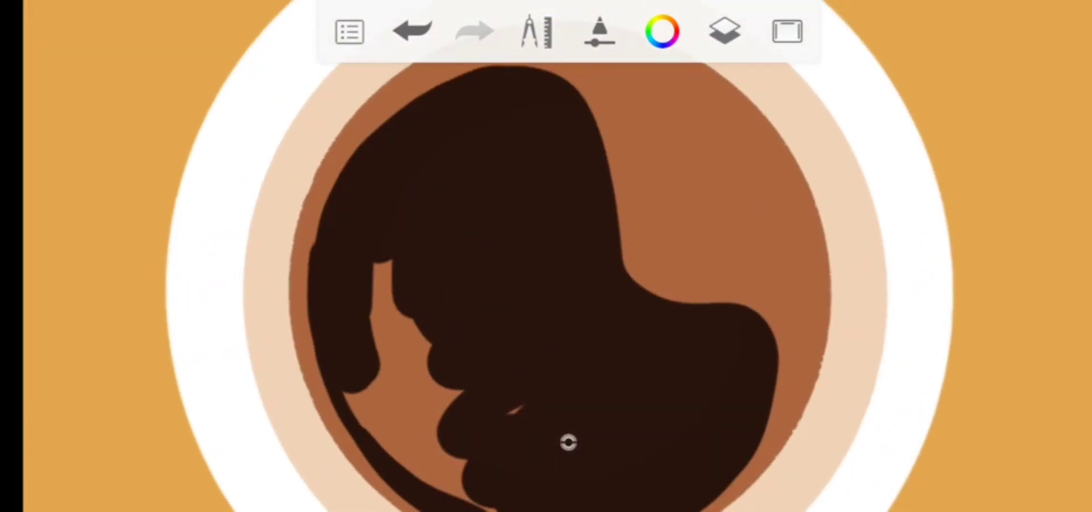
pyautogui.scroll(-1, 568, 442)
pyautogui.moveTo(398, 261); pyautogui.dragTo(364, 386)
pyautogui.scroll(-3, 568, 442)
pyautogui.scroll(4, 568, 442)
pyautogui.moveTo(398, 113); pyautogui.dragTo(296, 268)
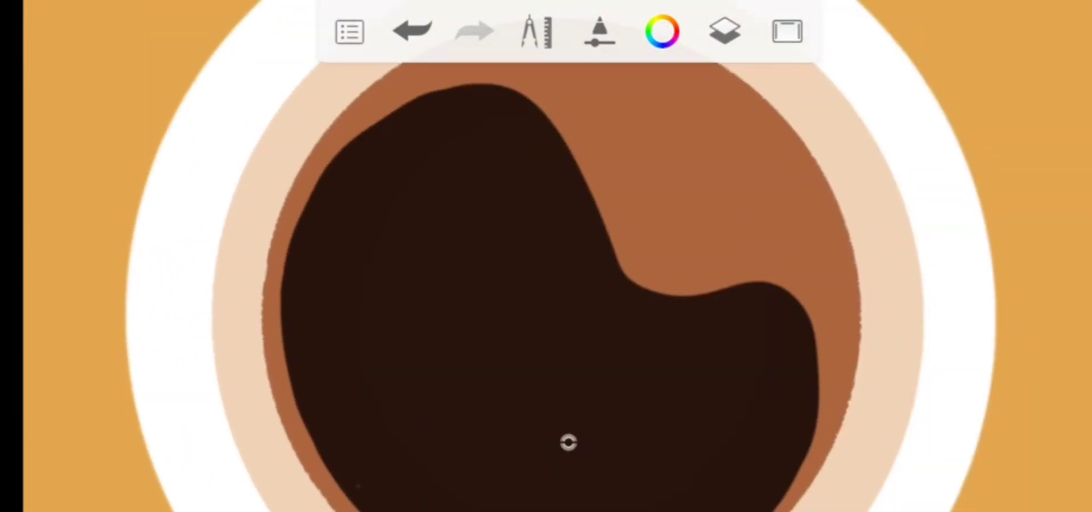
pyautogui.hotkey('ctrl', 'z')
pyautogui.scroll(-2, 568, 442)
pyautogui.scroll(3, 568, 441)
pyautogui.scroll(2, 568, 441)
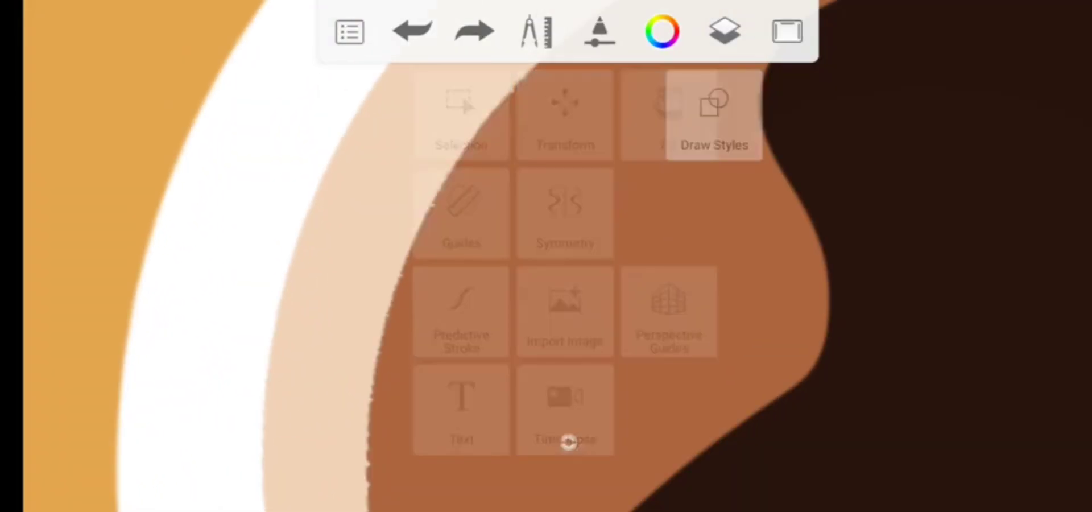
# - Draw two dark round bubbles, one larger and one small, on the foam band
pyautogui.moveTo(548, 241); pyautogui.dragTo(635, 329)
pyautogui.scroll(-2, 568, 442)
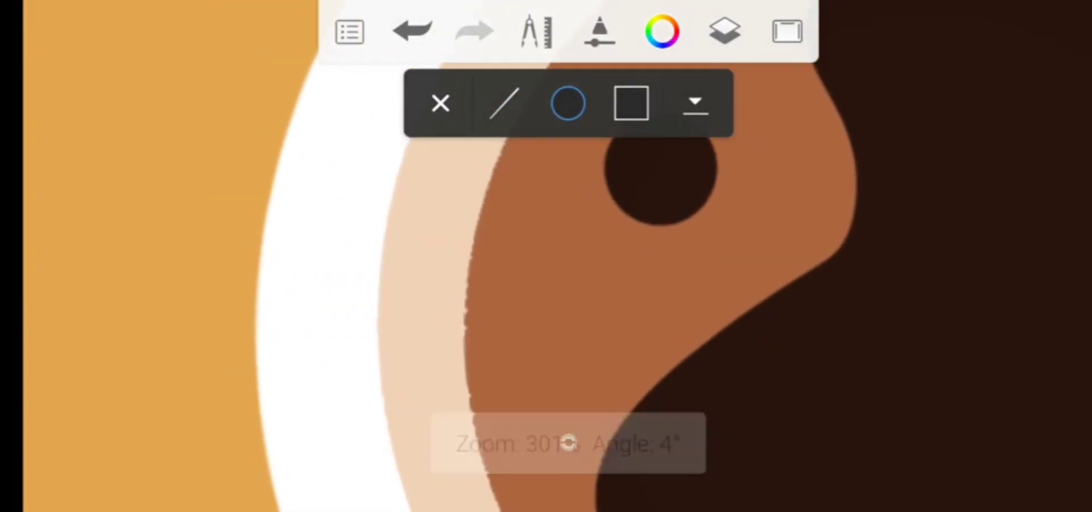
pyautogui.moveTo(520, 276); pyautogui.dragTo(591, 347)
pyautogui.scroll(-2, 568, 443)
pyautogui.scroll(3, 568, 443)
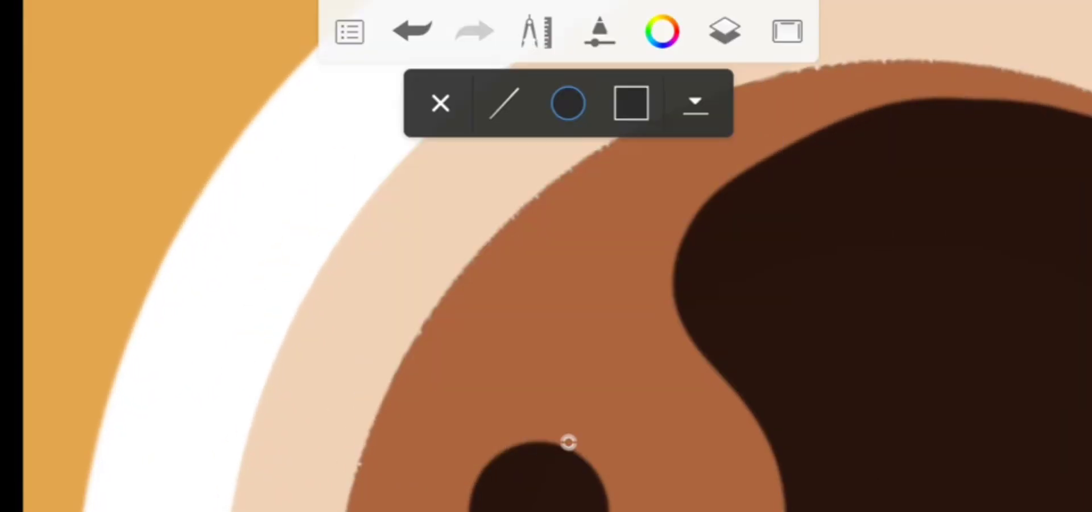
pyautogui.scroll(2, 568, 443)
pyautogui.scroll(2, 568, 443)
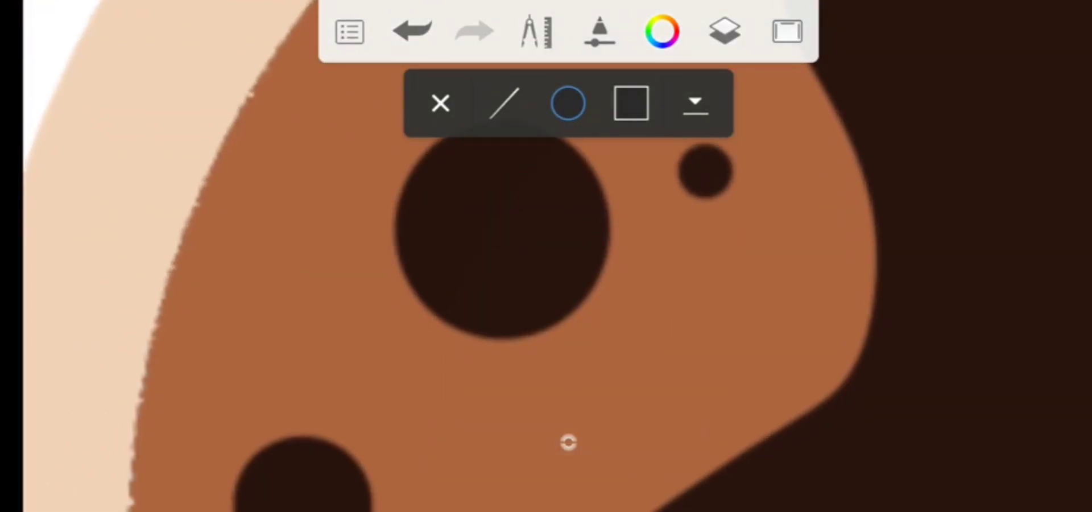
# - Reduce the brush size to 2.9 and draw a small dark oval bubble
pyautogui.moveTo(565, 441); pyautogui.dragTo(568, 191)
pyautogui.scroll(2, 568, 442)
pyautogui.moveTo(568, 442); pyautogui.dragTo(568, 191)
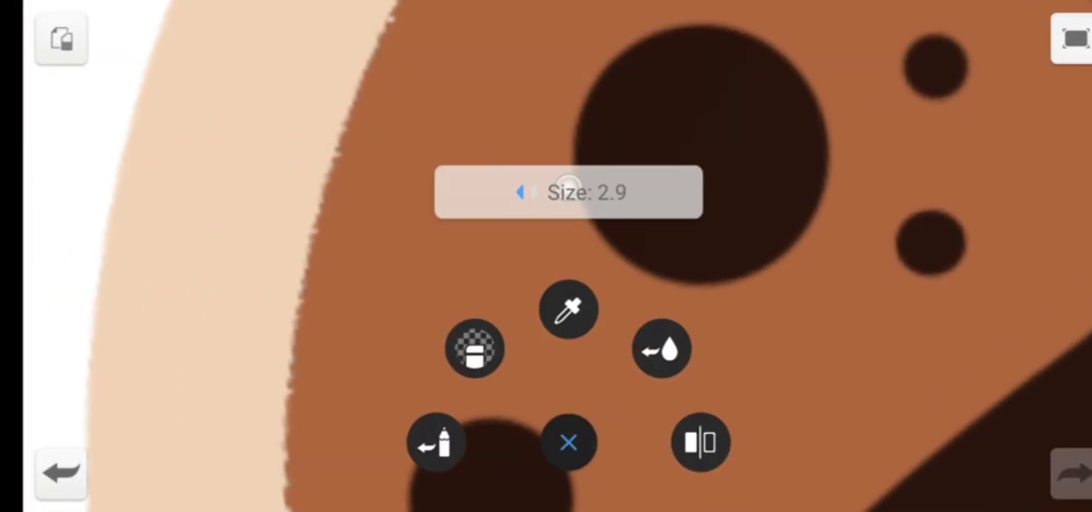
pyautogui.moveTo(442, 219); pyautogui.dragTo(481, 267)
pyautogui.scroll(-5, 568, 442)
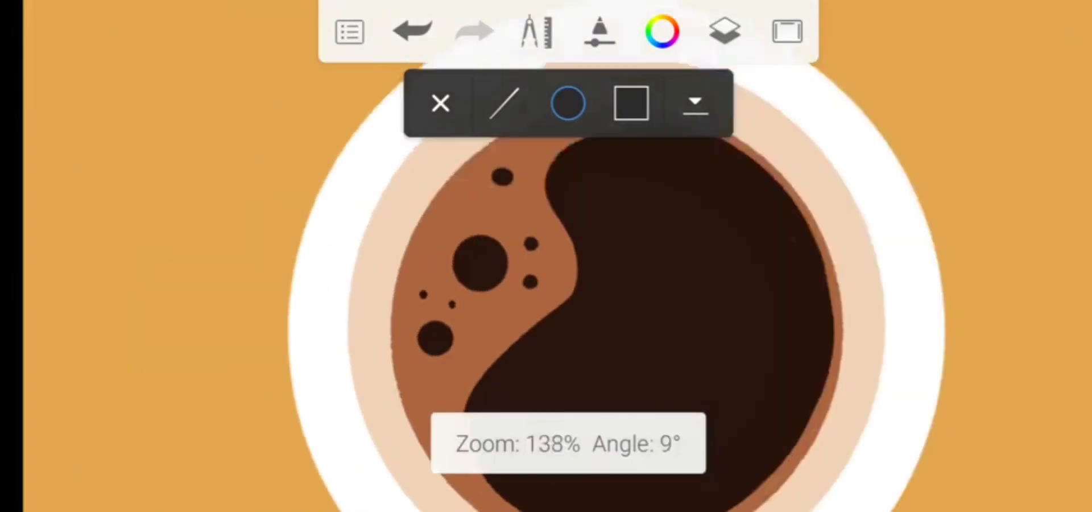
pyautogui.scroll(5, 568, 442)
pyautogui.scroll(-2, 568, 442)
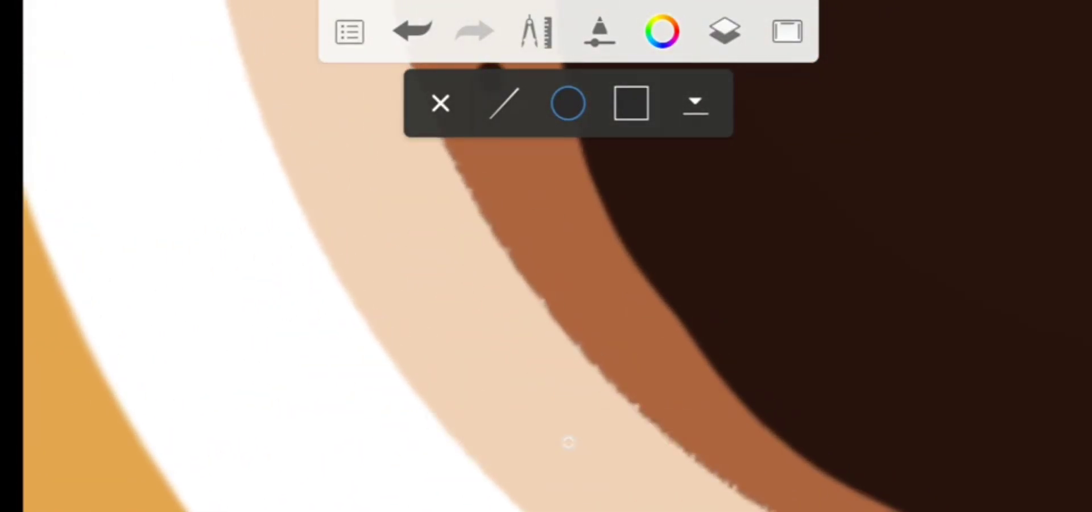
pyautogui.scroll(-1, 545, 256)
pyautogui.scroll(-2, 546, 256)
pyautogui.scroll(3, 568, 443)
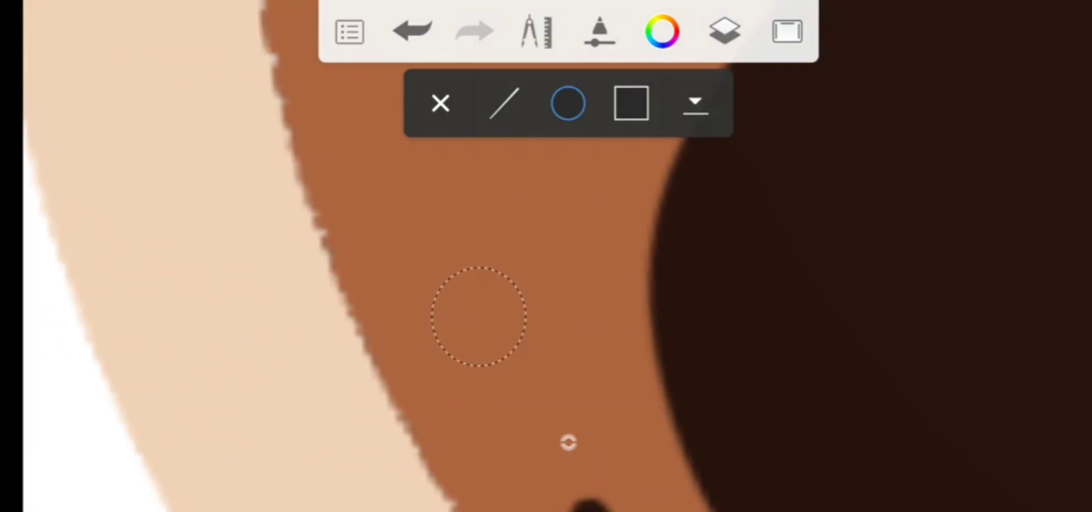
# - Draw a ring-shaped bubble and fill it solid dark
pyautogui.moveTo(444, 281); pyautogui.dragTo(520, 358)
pyautogui.click(483, 318)
pyautogui.scroll(-5, 546, 256)
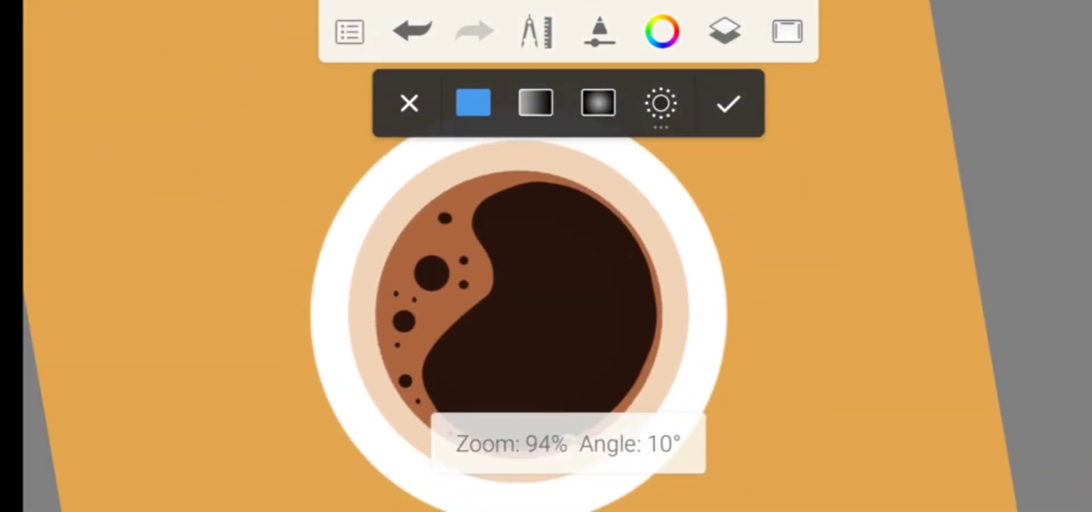
pyautogui.click(728, 104)
pyautogui.scroll(4, 545, 256)
# - Switch to the circle guide and zoom around the foam band to place more bubbles
pyautogui.click(600, 31)
pyautogui.click(568, 442)
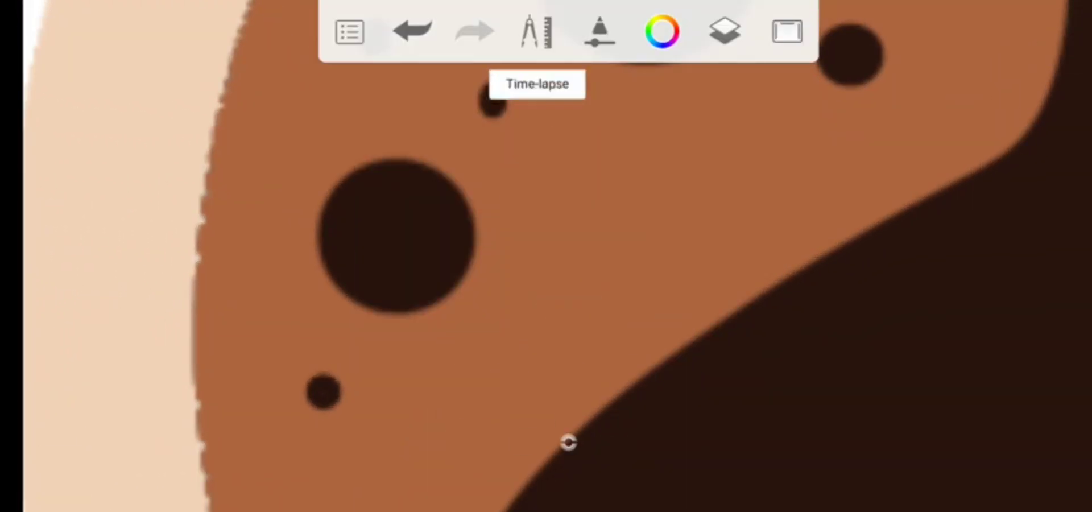
pyautogui.click(536, 32)
pyautogui.click(568, 103)
pyautogui.scroll(3, 568, 443)
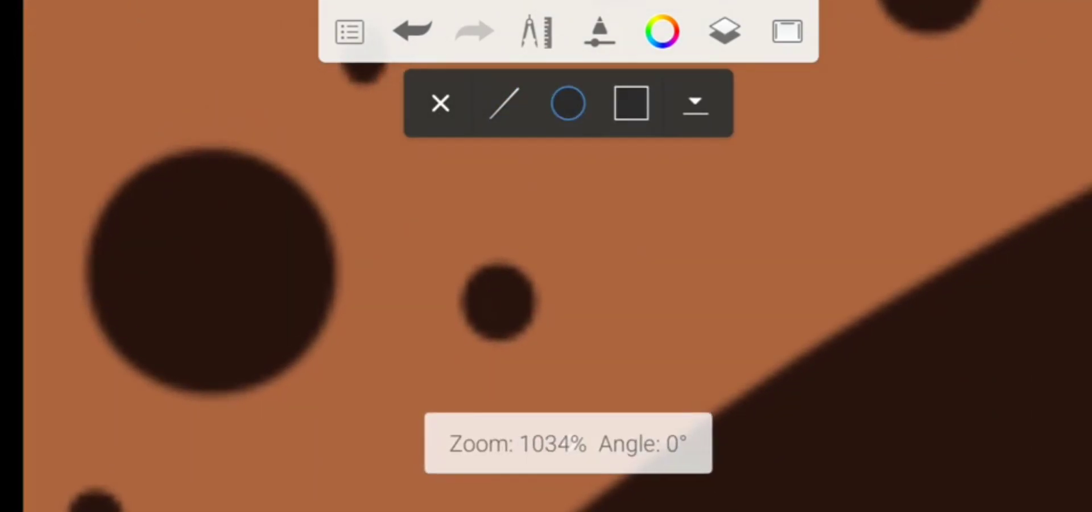
pyautogui.scroll(-5, 568, 443)
pyautogui.scroll(3, 568, 443)
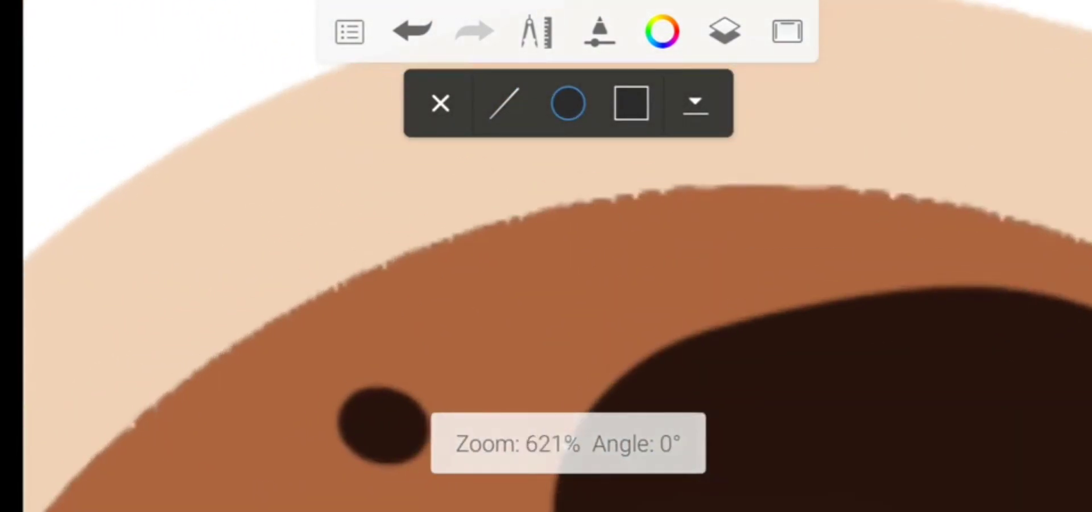
pyautogui.scroll(2, 568, 443)
pyautogui.scroll(-1, 568, 442)
pyautogui.scroll(2, 568, 443)
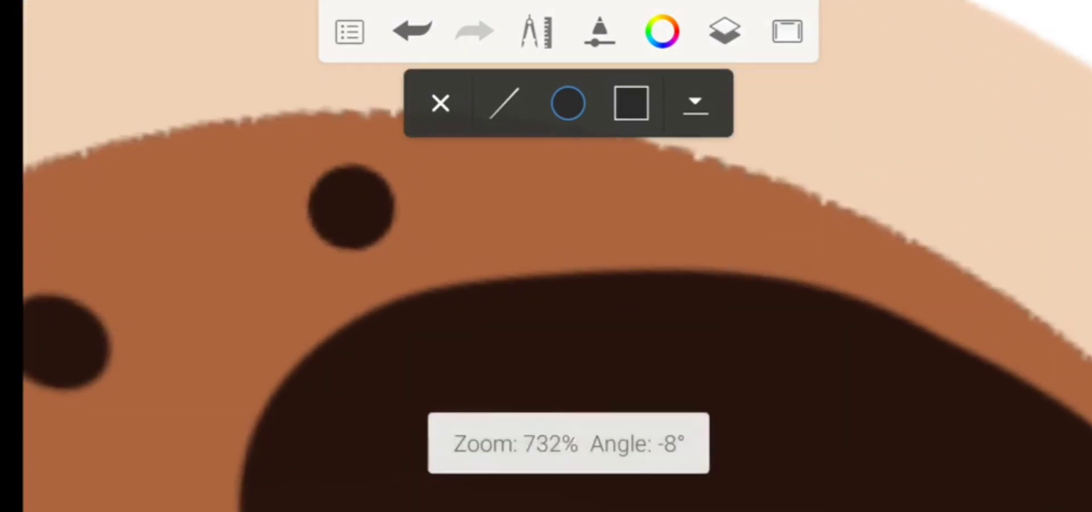
pyautogui.scroll(-2, 568, 442)
pyautogui.scroll(4, 568, 442)
pyautogui.scroll(-4, 568, 442)
pyautogui.scroll(-1, 568, 443)
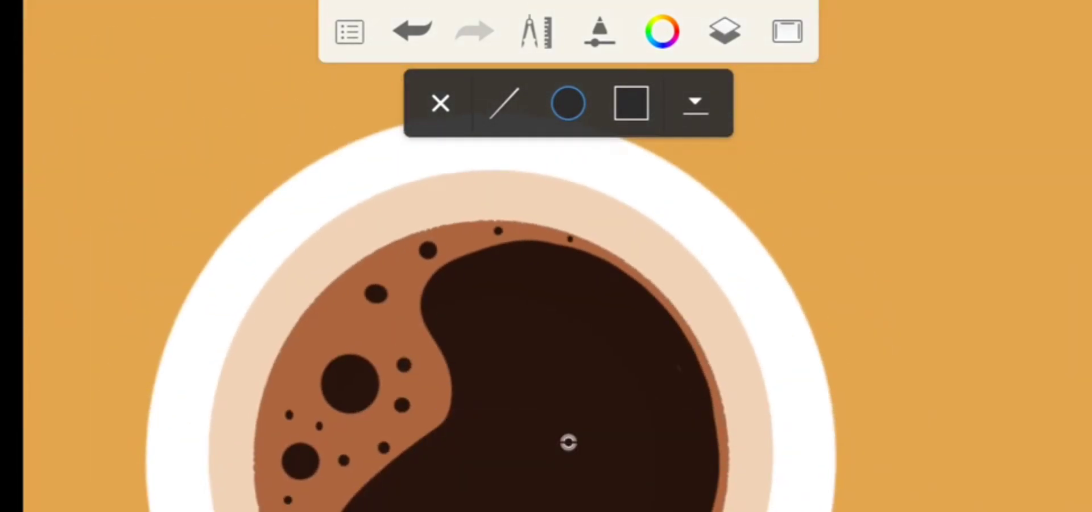
pyautogui.scroll(3, 568, 442)
pyautogui.scroll(1, 568, 442)
pyautogui.scroll(-1, 568, 442)
pyautogui.scroll(2, 568, 443)
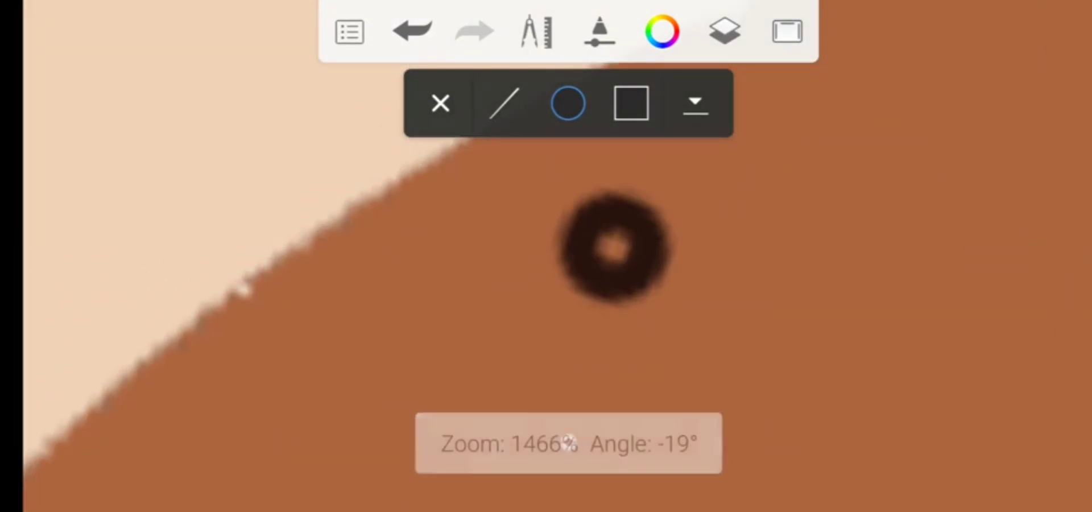
pyautogui.scroll(-1, 568, 442)
pyautogui.scroll(-5, 568, 442)
pyautogui.scroll(-1, 568, 443)
pyautogui.scroll(4, 568, 442)
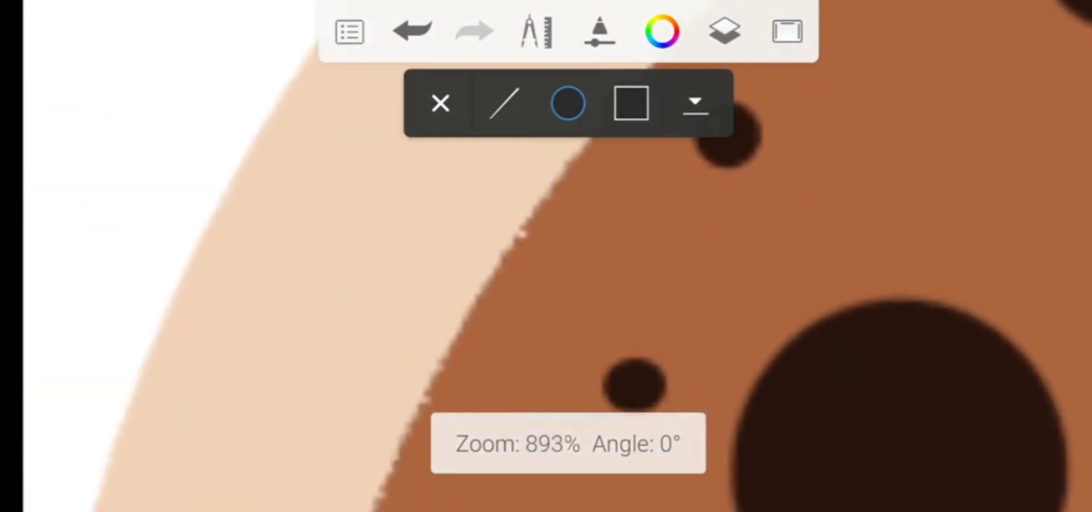
pyautogui.scroll(1, 568, 442)
pyautogui.scroll(1, 568, 442)
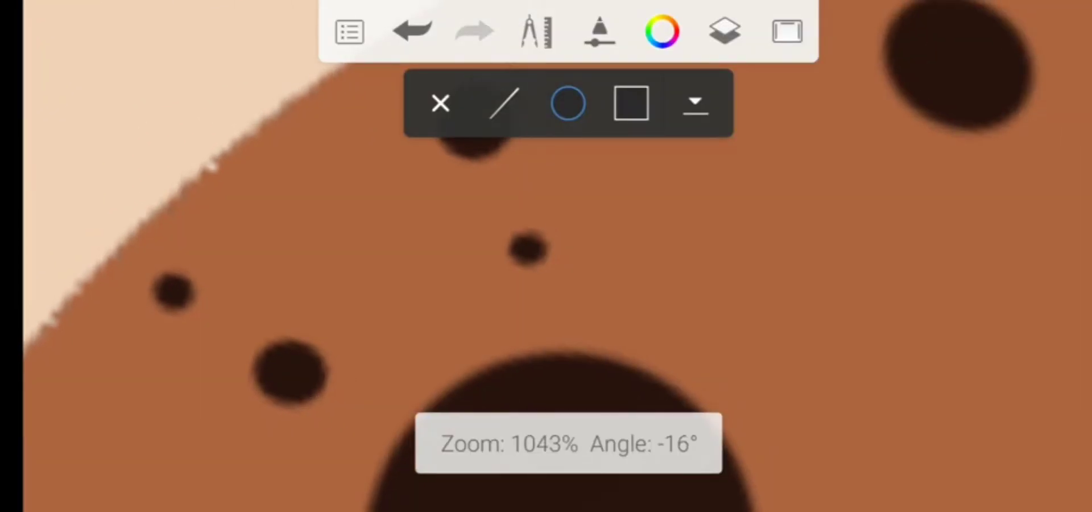
pyautogui.scroll(-3, 568, 442)
pyautogui.scroll(2, 568, 442)
pyautogui.scroll(-1, 568, 442)
pyautogui.scroll(-4, 568, 442)
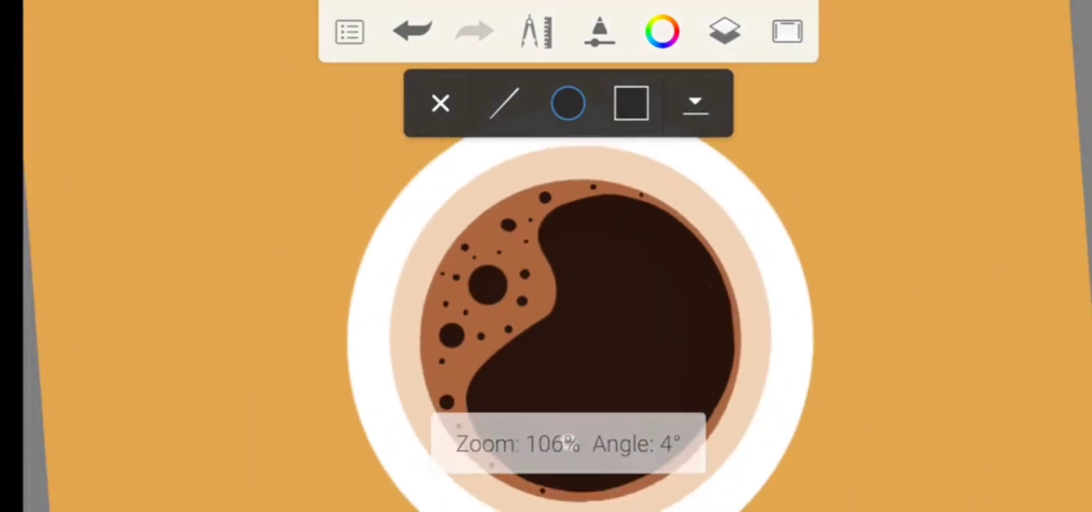
pyautogui.scroll(-1, 568, 443)
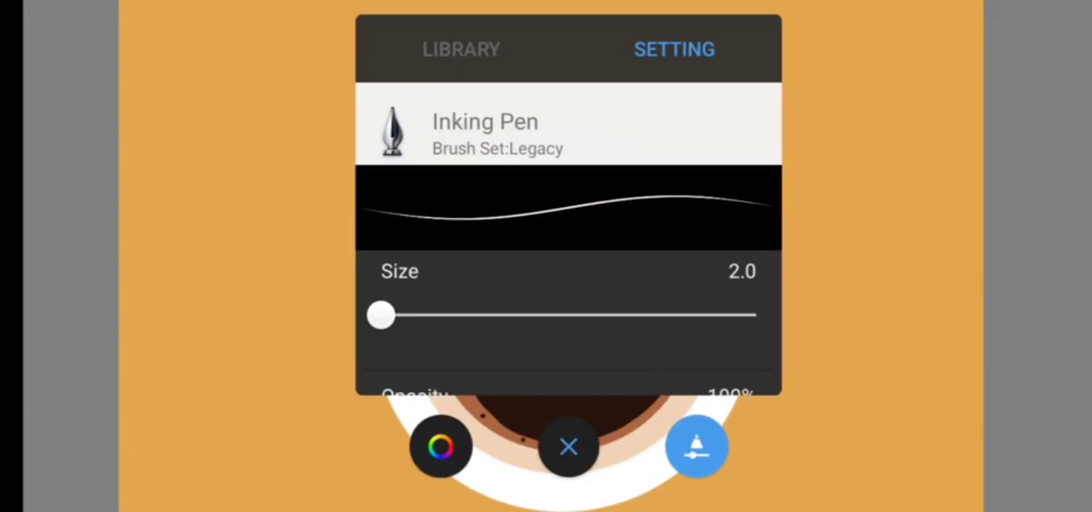
# - Switch to white and paint a highlight arc on the big dark bubble
pyautogui.scroll(5, 568, 443)
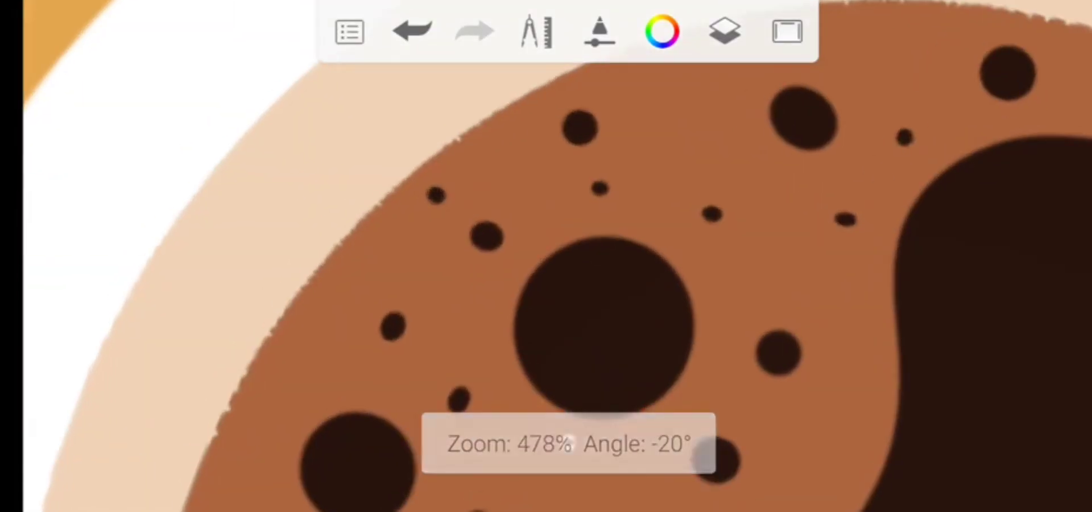
pyautogui.scroll(3, 568, 442)
pyautogui.click(568, 442)
pyautogui.scroll(-2, 568, 442)
pyautogui.moveTo(578, 220); pyautogui.dragTo(828, 256)
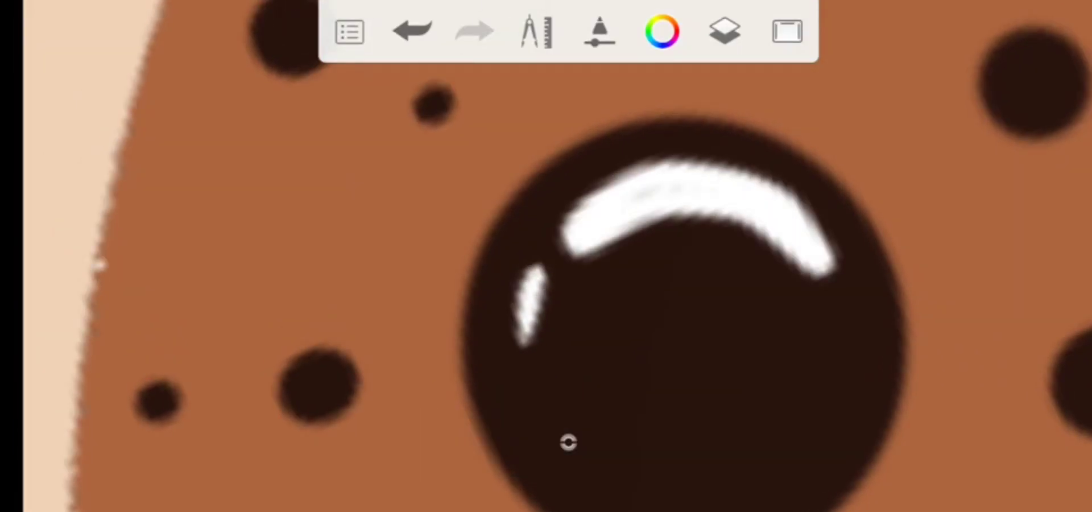
pyautogui.scroll(3, 569, 442)
pyautogui.scroll(2, 568, 443)
pyautogui.scroll(4, 568, 442)
pyautogui.scroll(-4, 568, 443)
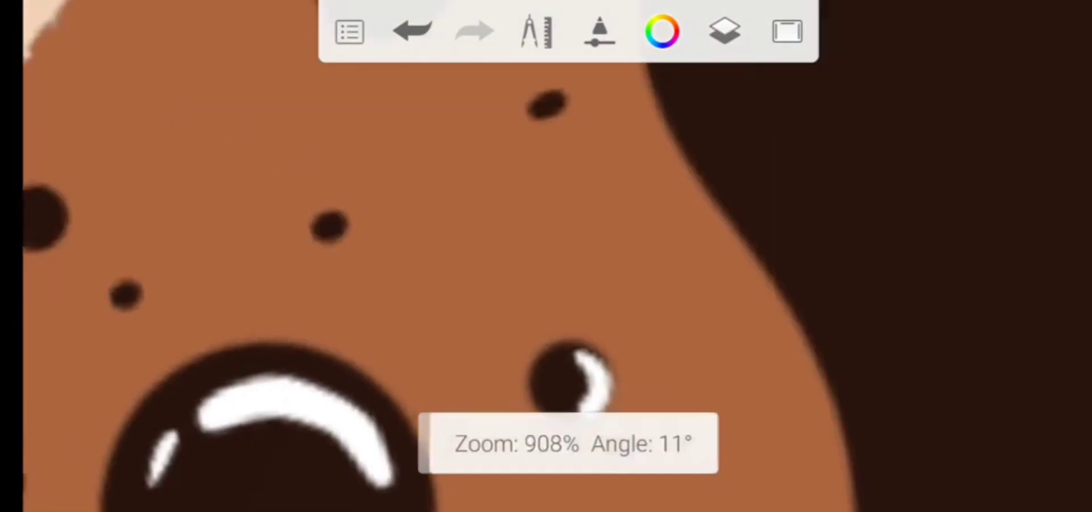
pyautogui.scroll(2, 568, 442)
pyautogui.scroll(1, 568, 442)
pyautogui.scroll(-3, 568, 442)
pyautogui.scroll(2, 568, 442)
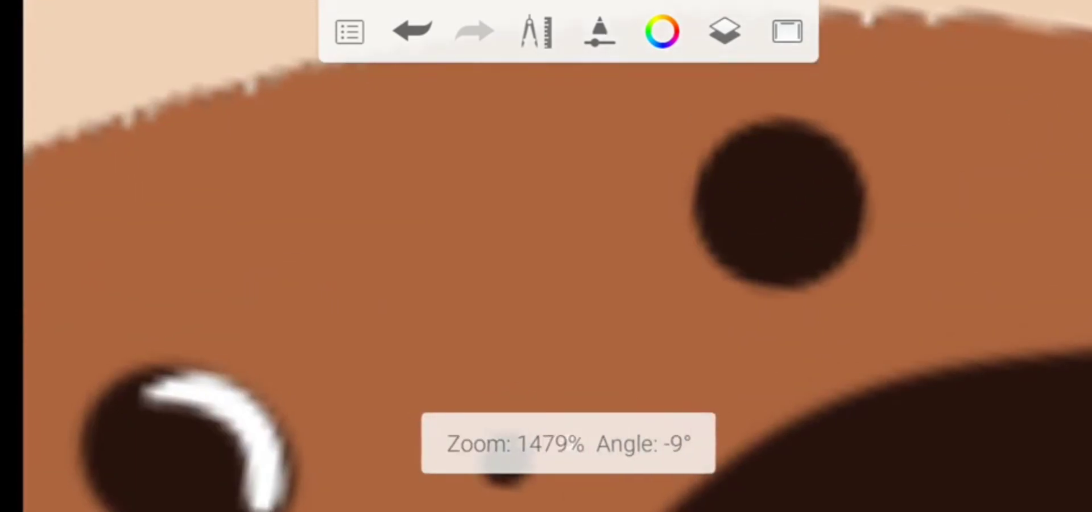
# - Undo the upper-bubble highlight, then paint two white glints with a smaller brush
pyautogui.moveTo(745, 161); pyautogui.dragTo(850, 219)
pyautogui.hotkey('ctrl', 'z')
pyautogui.scroll(-3, 568, 442)
pyautogui.scroll(3, 568, 442)
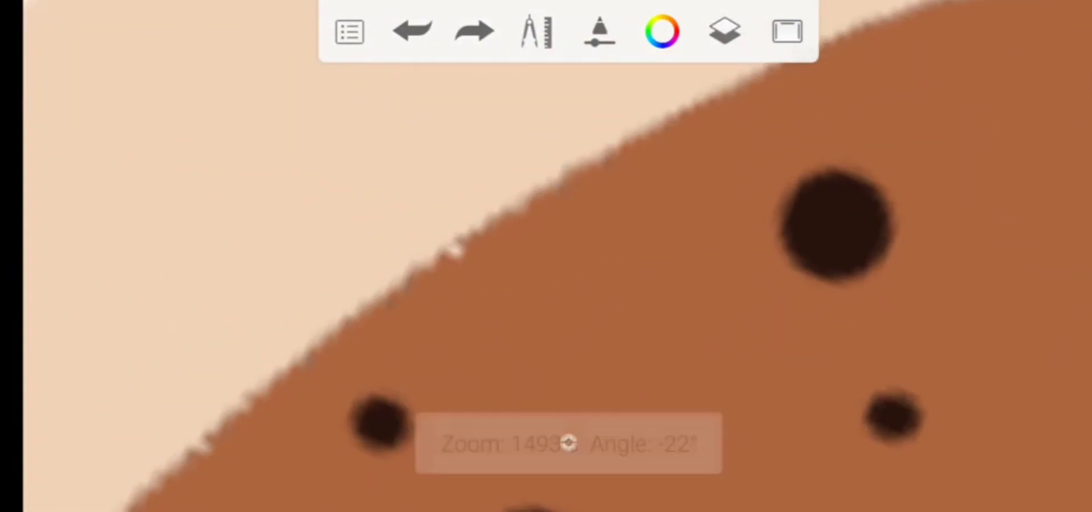
pyautogui.scroll(2, 568, 442)
pyautogui.scroll(1, 568, 443)
pyautogui.hotkey('ctrl', 'z')
pyautogui.scroll(-3, 568, 443)
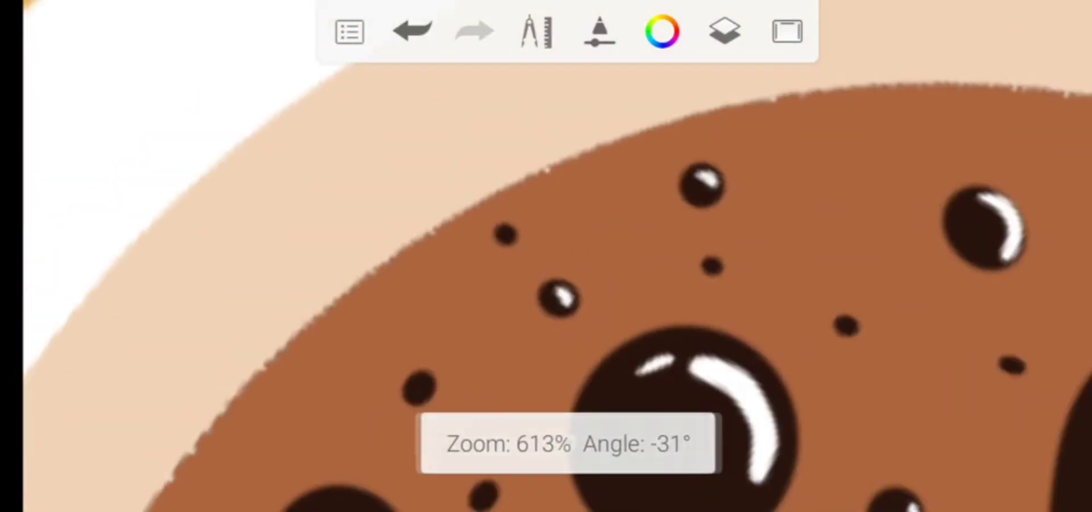
pyautogui.scroll(2, 568, 443)
pyautogui.click(568, 443)
pyautogui.scroll(-3, 568, 443)
pyautogui.moveTo(438, 263); pyautogui.dragTo(498, 207)
pyautogui.moveTo(555, 182); pyautogui.dragTo(669, 232)
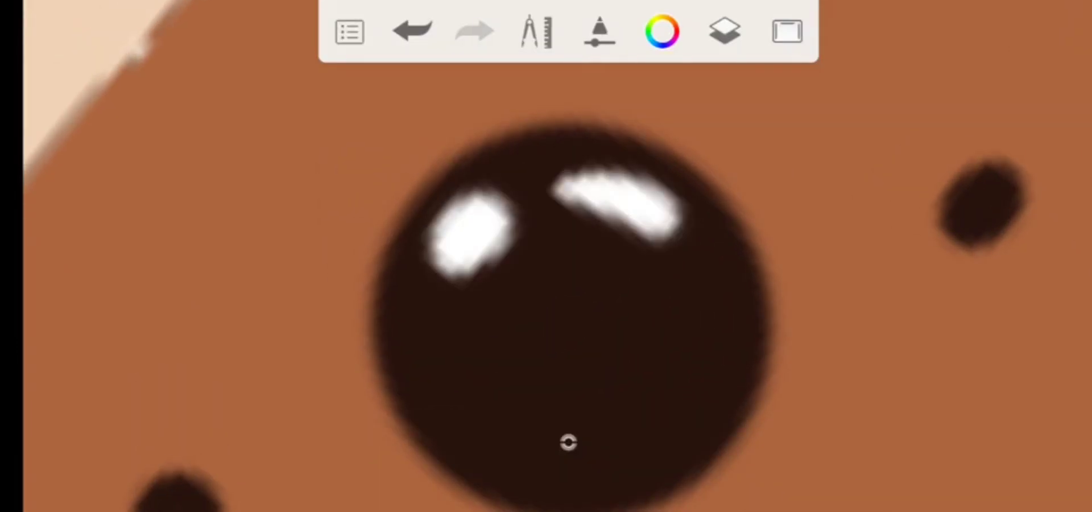
# - Zoom in and out across the foam to inspect the highlighted bubbles
pyautogui.scroll(3, 568, 443)
pyautogui.scroll(2, 568, 442)
pyautogui.scroll(-2, 568, 442)
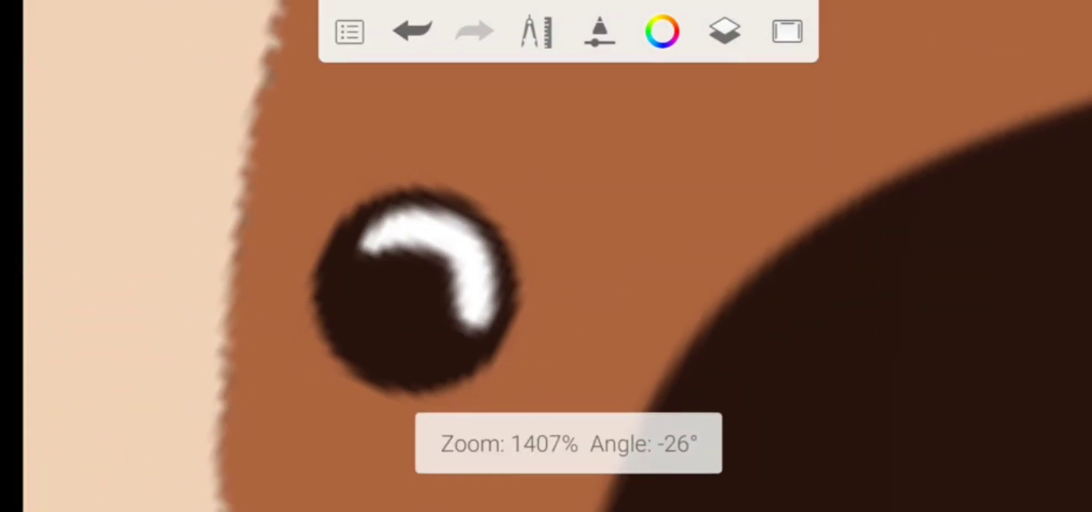
pyautogui.scroll(-1, 568, 442)
pyautogui.scroll(2, 568, 442)
pyautogui.scroll(-1, 569, 442)
pyautogui.scroll(1, 568, 442)
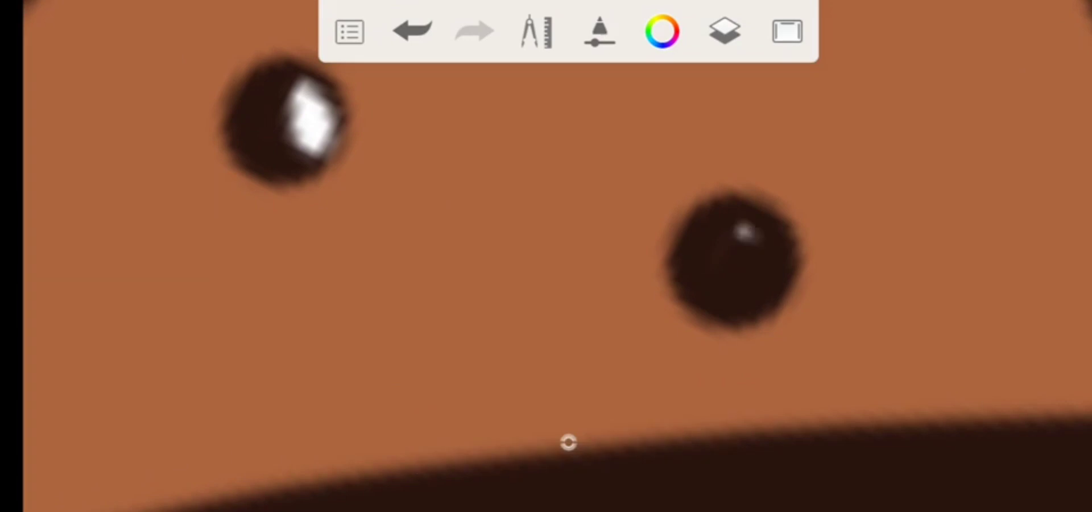
pyautogui.scroll(-3, 568, 442)
pyautogui.scroll(-2, 568, 442)
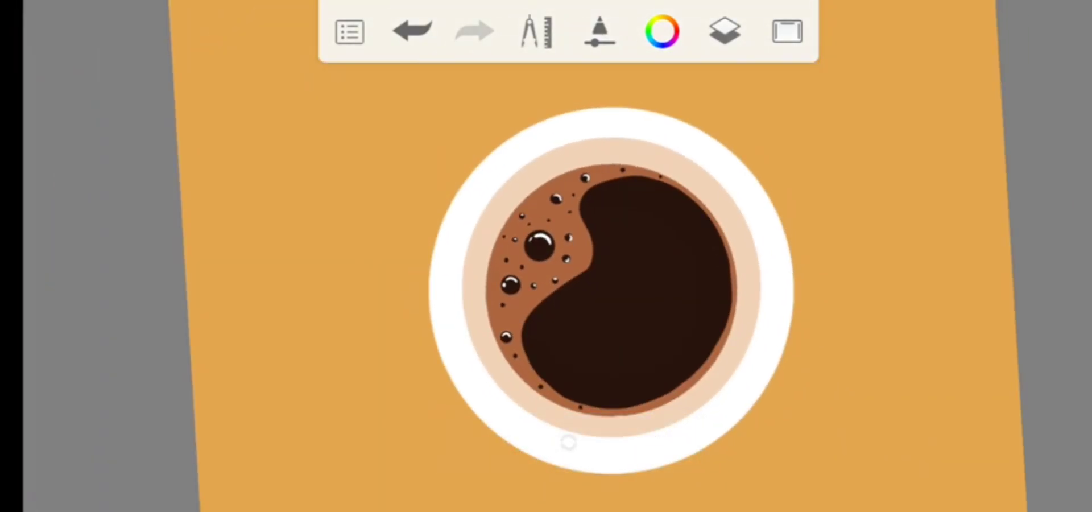
pyautogui.scroll(3, 568, 442)
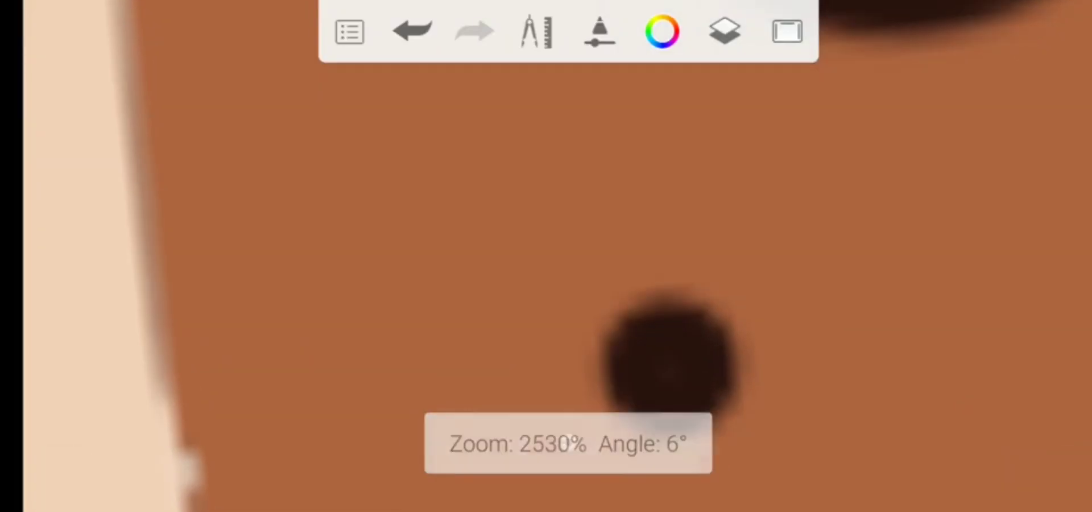
pyautogui.scroll(-1, 568, 443)
pyautogui.scroll(-2, 568, 442)
pyautogui.scroll(2, 567, 441)
pyautogui.scroll(-2, 568, 441)
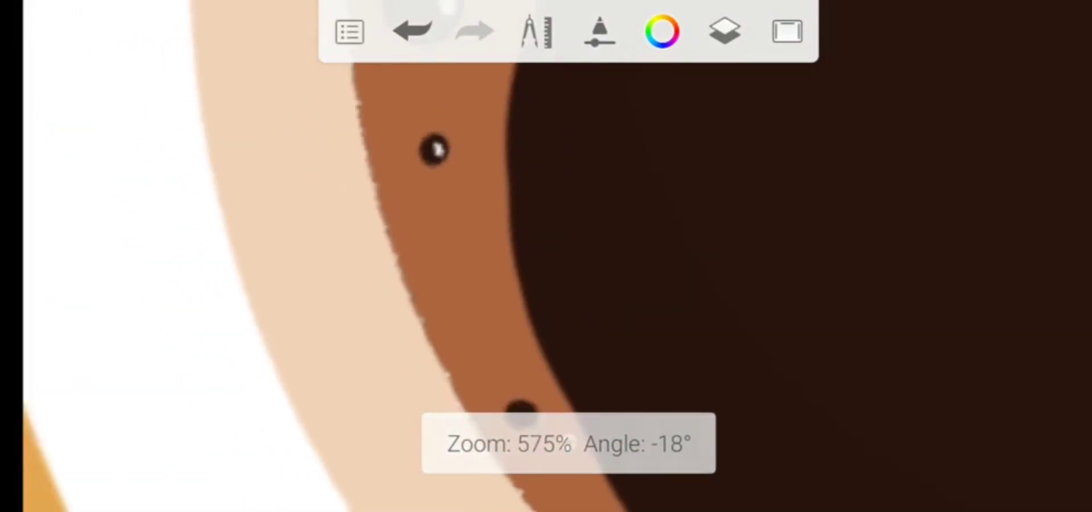
pyautogui.scroll(2, 567, 441)
pyautogui.scroll(-2, 568, 441)
pyautogui.scroll(-2, 568, 442)
pyautogui.scroll(-2, 568, 442)
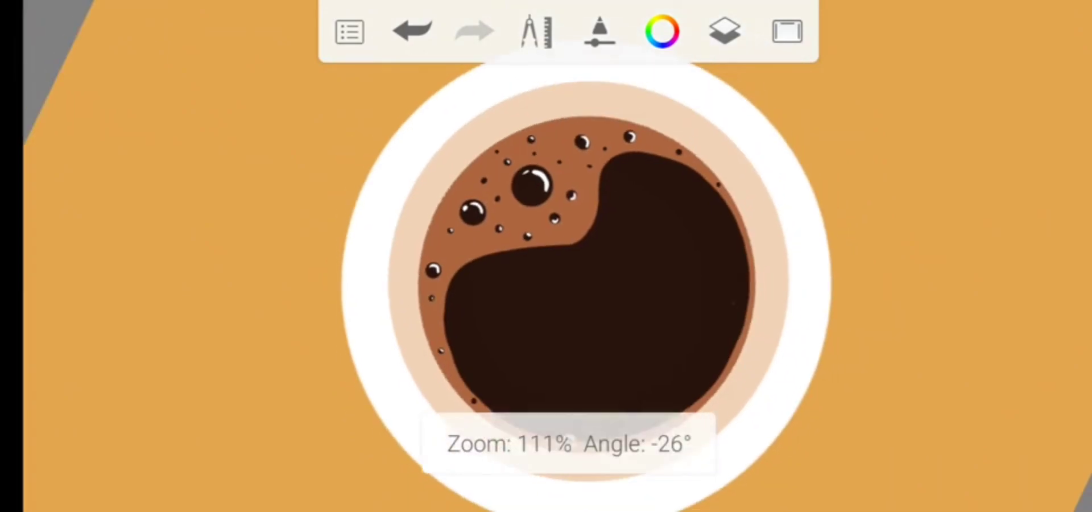
pyautogui.scroll(1, 568, 442)
pyautogui.scroll(2, 568, 442)
# - Toggle the Ellipse guide, check the brush size, and zoom back to the full page
pyautogui.click(536, 31)
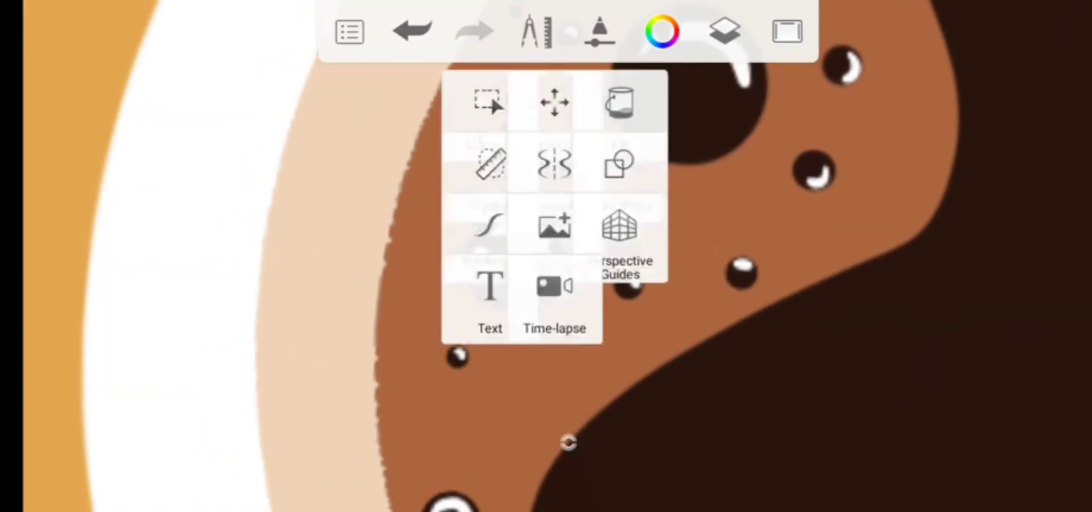
pyautogui.click(621, 163)
pyautogui.scroll(1, 568, 442)
pyautogui.scroll(2, 568, 443)
pyautogui.click(568, 442)
pyautogui.scroll(-1, 568, 442)
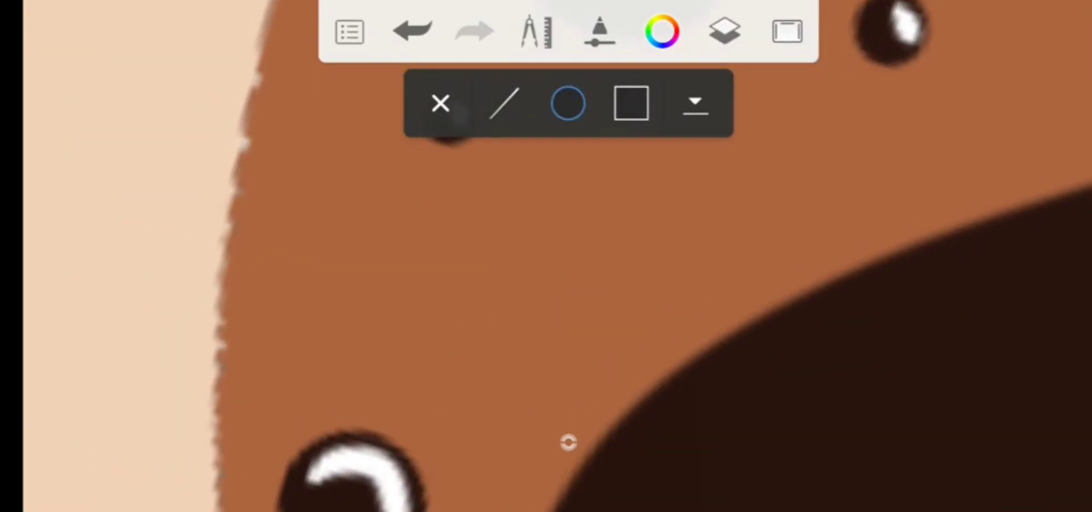
pyautogui.scroll(-5, 568, 442)
pyautogui.scroll(-3, 568, 442)
pyautogui.scroll(-1, 568, 442)
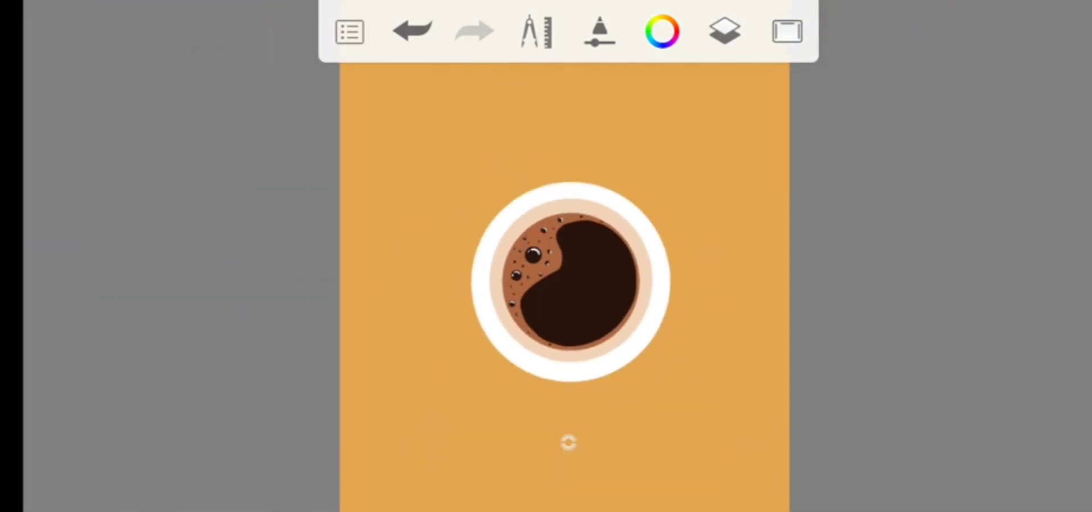
# - Draw a rectangle with the rectangle guide and fill it white
pyautogui.click(725, 31)
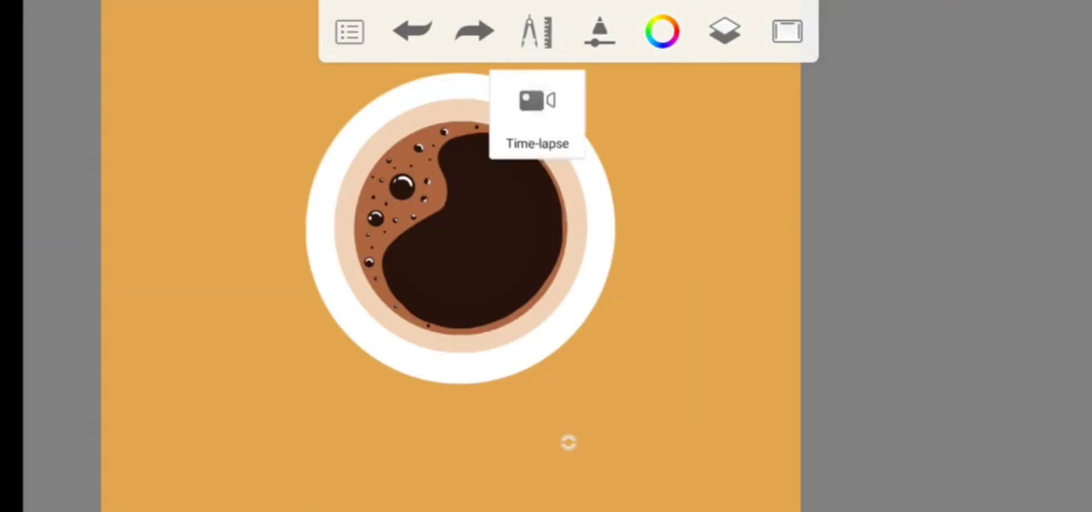
pyautogui.click(536, 31)
pyautogui.click(459, 194)
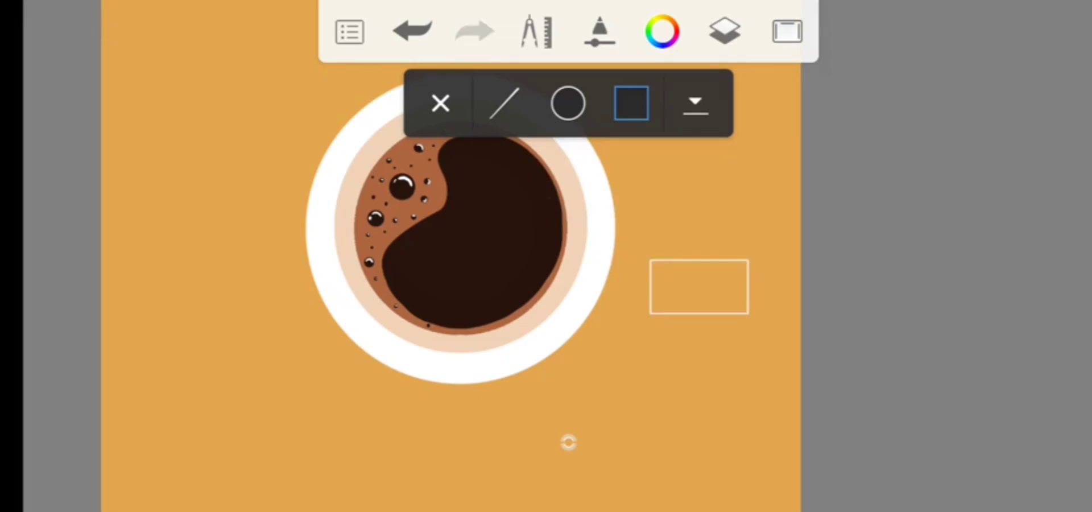
pyautogui.click(536, 32)
pyautogui.click(667, 108)
pyautogui.click(699, 287)
# - Move, shrink and tilt the white rectangle downward as a handle on the cup's lower right
pyautogui.click(725, 31)
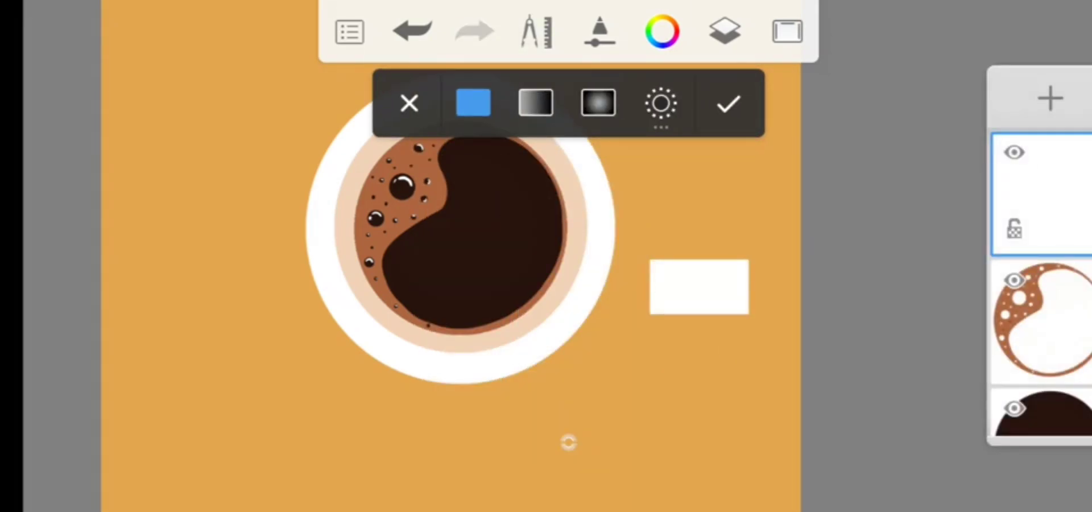
pyautogui.click(536, 32)
pyautogui.click(563, 104)
pyautogui.moveTo(699, 287); pyautogui.dragTo(656, 344)
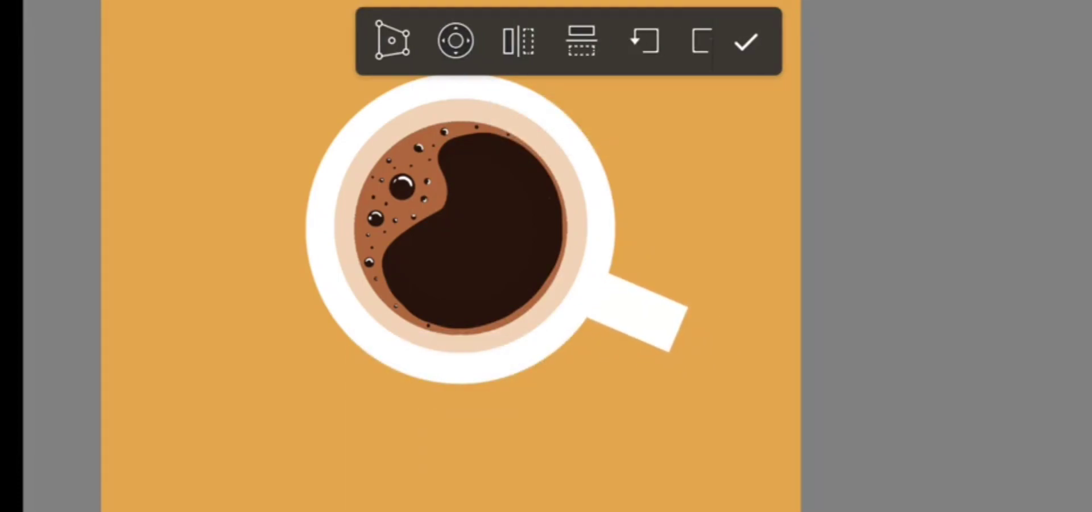
pyautogui.moveTo(637, 309); pyautogui.dragTo(628, 335)
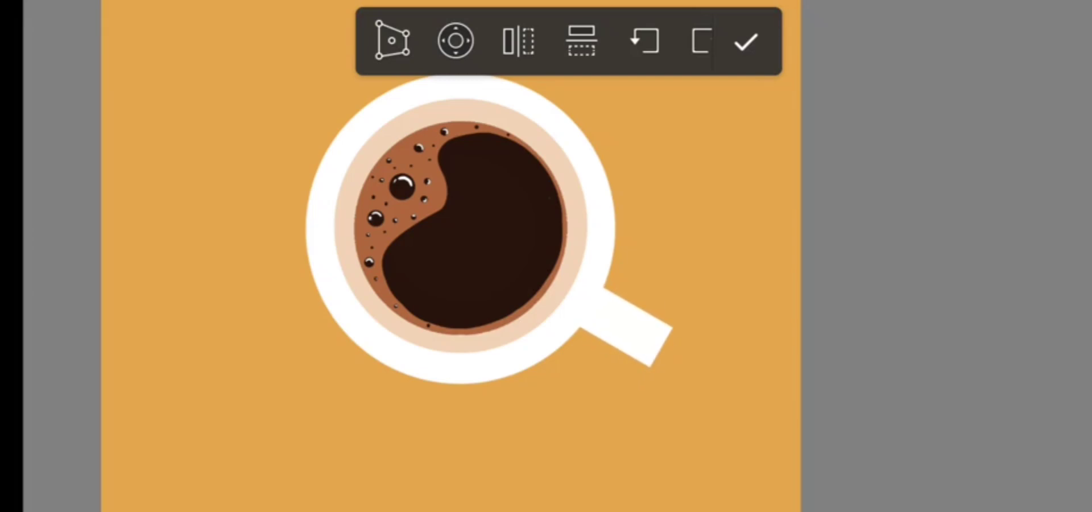
pyautogui.moveTo(625, 327); pyautogui.dragTo(624, 329)
pyautogui.click(393, 40)
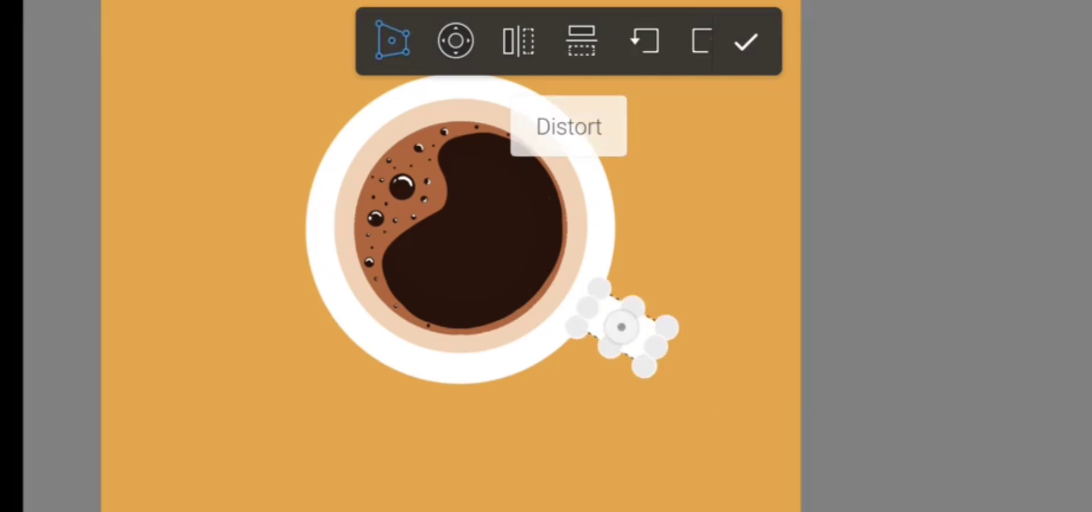
pyautogui.click(746, 41)
pyautogui.scroll(-2, 454, 256)
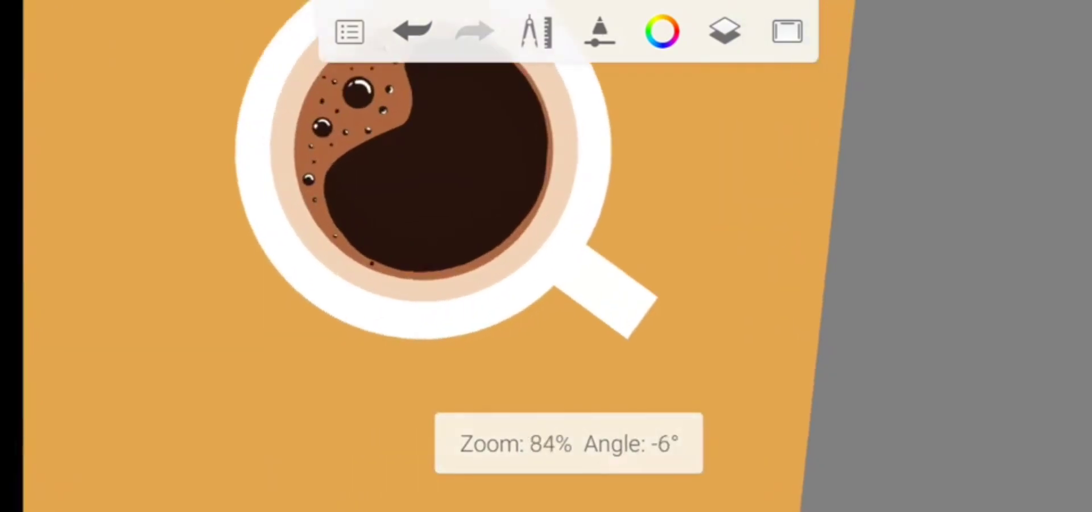
pyautogui.scroll(8, 454, 256)
pyautogui.scroll(5, 569, 442)
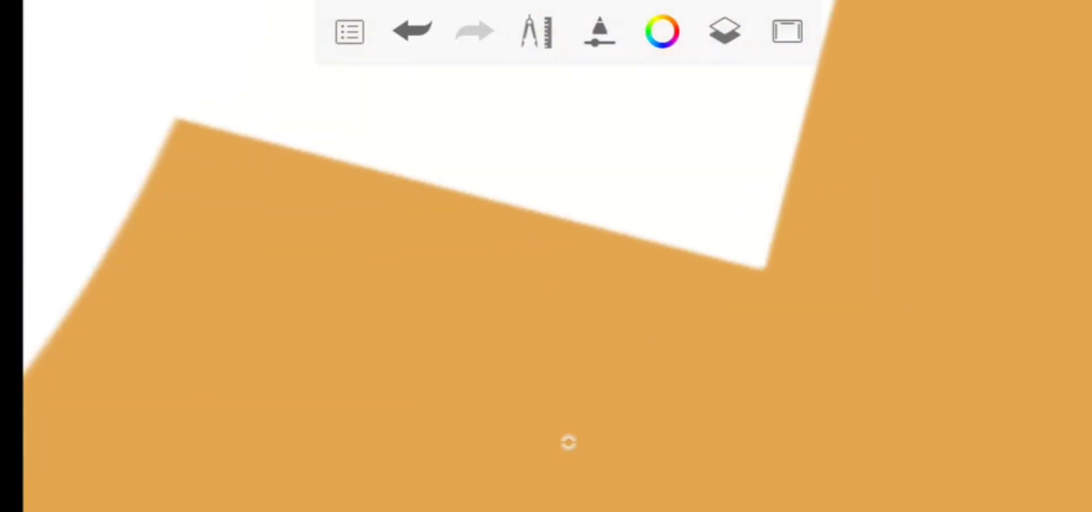
pyautogui.scroll(-2, 568, 443)
pyautogui.scroll(-5, 569, 442)
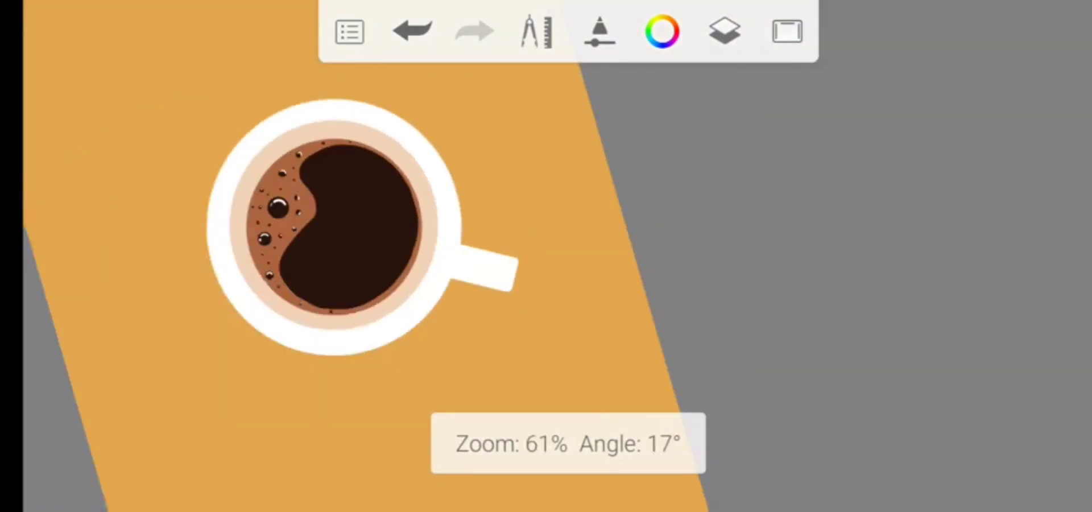
pyautogui.scroll(2, 569, 442)
# - Draw a black rectangle under the cup, rotate it to about -29°, and fill it
pyautogui.moveTo(1040, 193); pyautogui.dragTo(1040, 318)
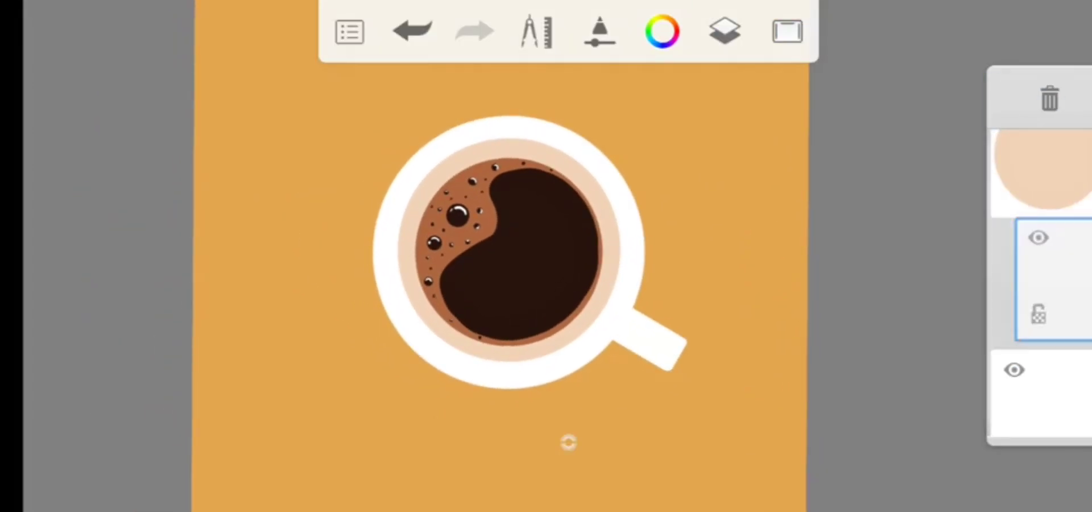
pyautogui.scroll(-3, 568, 256)
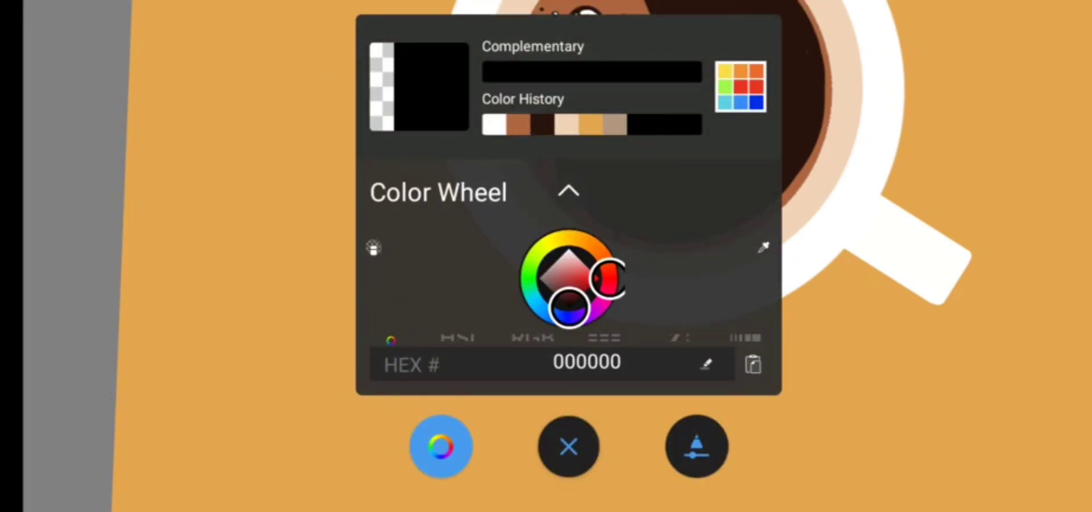
pyautogui.click(569, 446)
pyautogui.moveTo(419, 171); pyautogui.dragTo(741, 446)
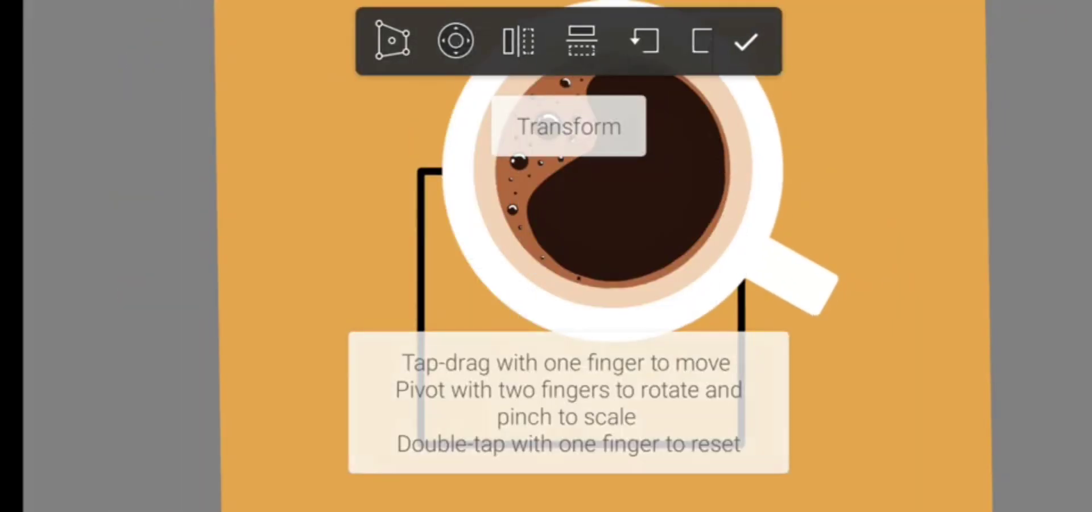
pyautogui.moveTo(419, 443); pyautogui.dragTo(597, 421)
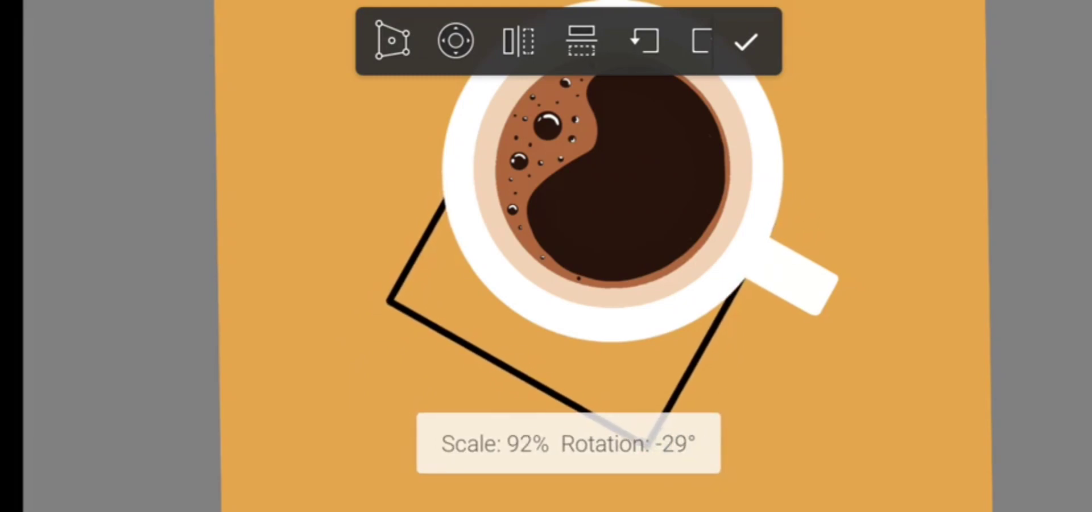
pyautogui.moveTo(653, 438)
pyautogui.mouseDown()
pyautogui.moveTo(643, 439)
pyautogui.moveTo(668, 454)
pyautogui.moveTo(671, 432)
pyautogui.mouseUp()
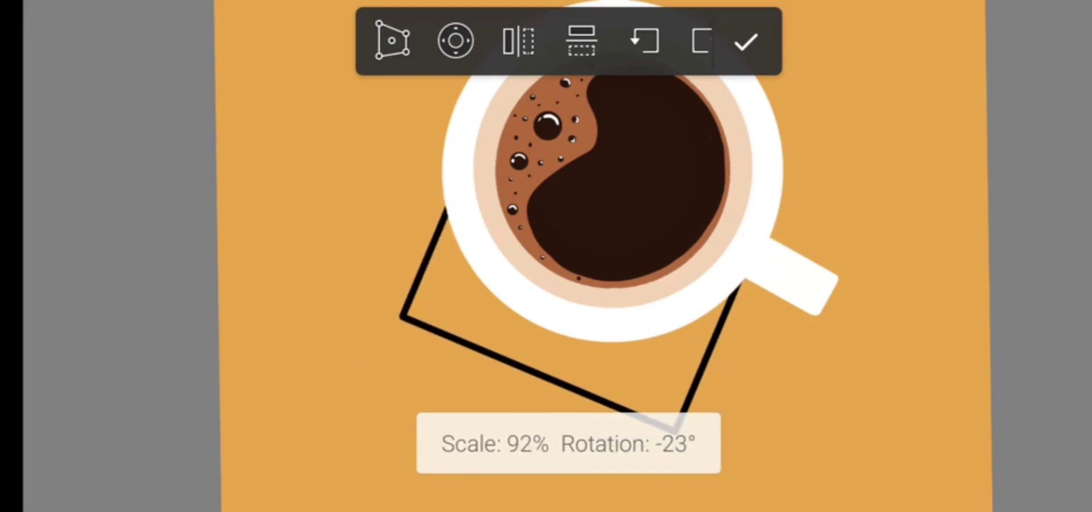
pyautogui.click(393, 40)
pyautogui.moveTo(801, 206); pyautogui.dragTo(776, 250)
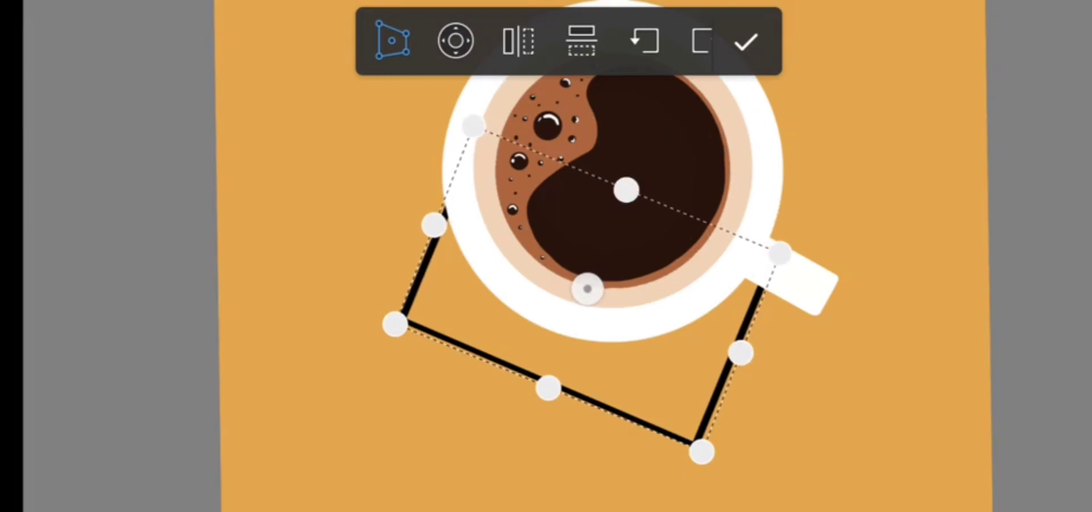
pyautogui.click(745, 41)
pyautogui.click(537, 32)
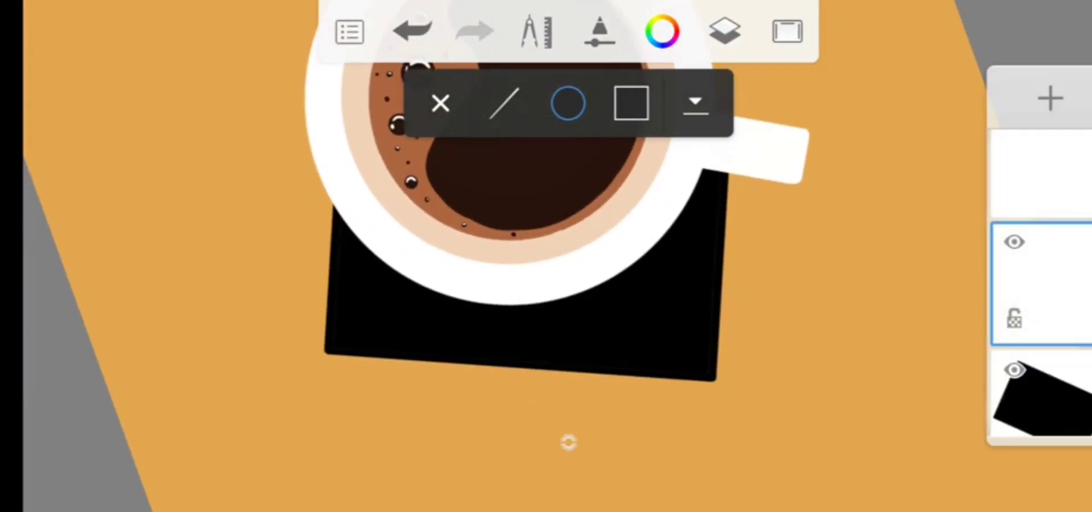
# - Add an ellipse below the rectangle, reshape it, and fill the rounded end black
pyautogui.moveTo(568, 441); pyautogui.dragTo(733, 483)
pyautogui.click(536, 32)
pyautogui.click(565, 105)
pyautogui.moveTo(340, 386); pyautogui.dragTo(341, 395)
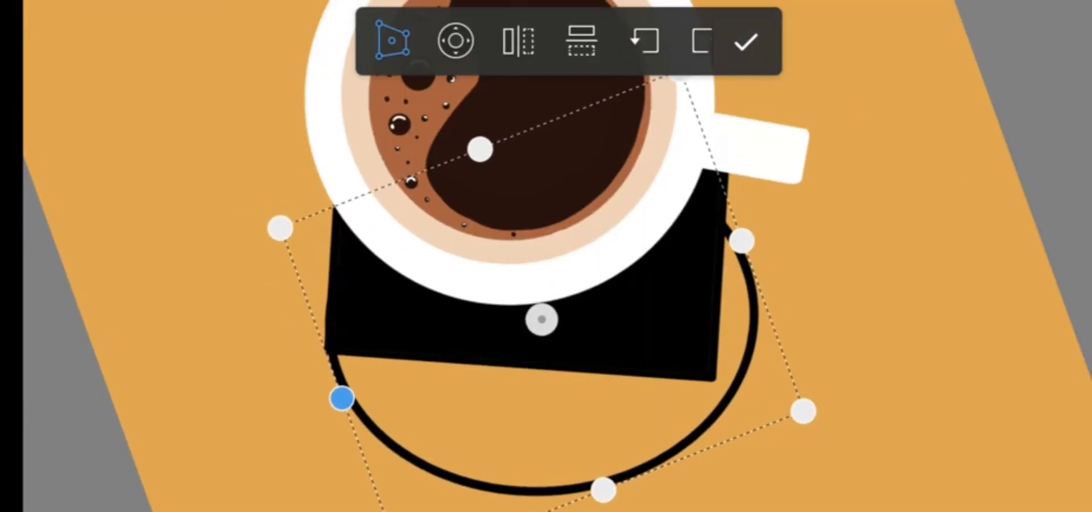
pyautogui.moveTo(743, 239); pyautogui.dragTo(708, 241)
pyautogui.moveTo(342, 398); pyautogui.dragTo(339, 400)
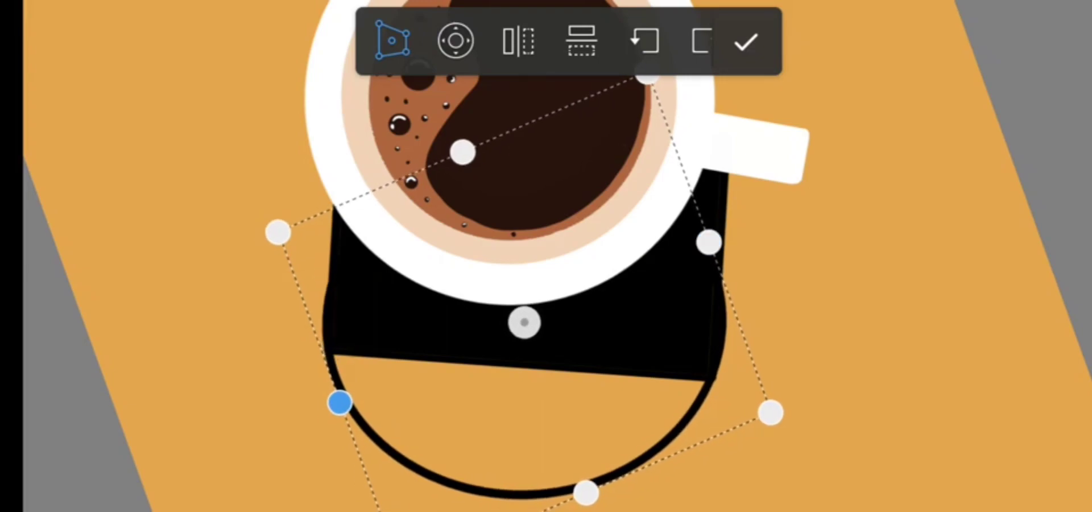
pyautogui.moveTo(464, 150); pyautogui.dragTo(470, 165)
pyautogui.moveTo(708, 246); pyautogui.dragTo(693, 248)
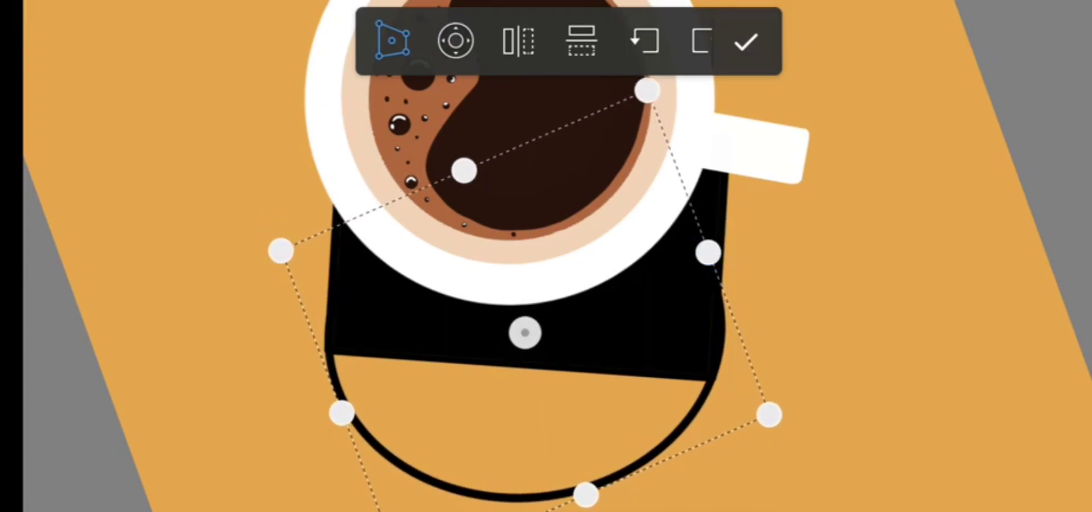
pyautogui.click(746, 41)
pyautogui.click(568, 442)
pyautogui.scroll(3, 568, 442)
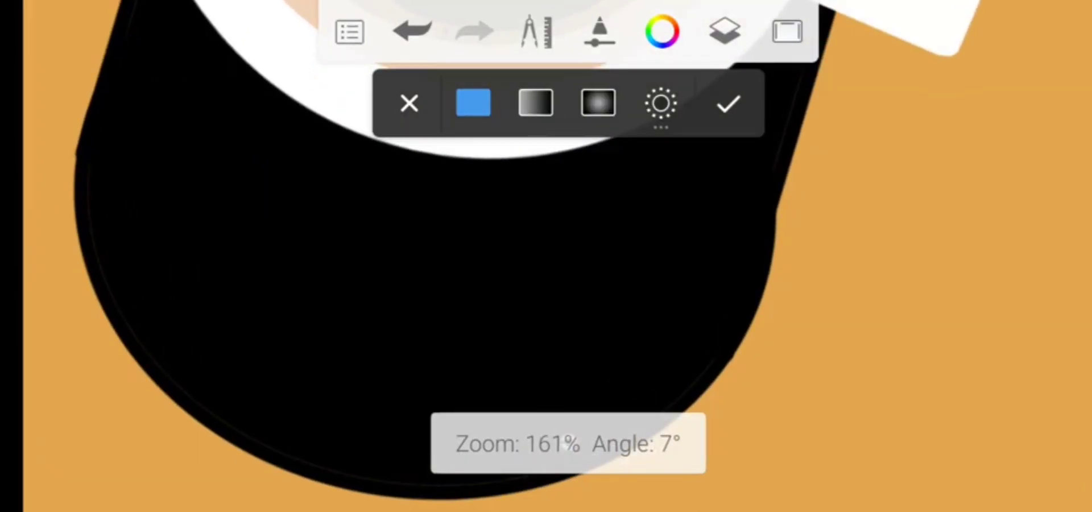
pyautogui.click(568, 442)
pyautogui.click(568, 442)
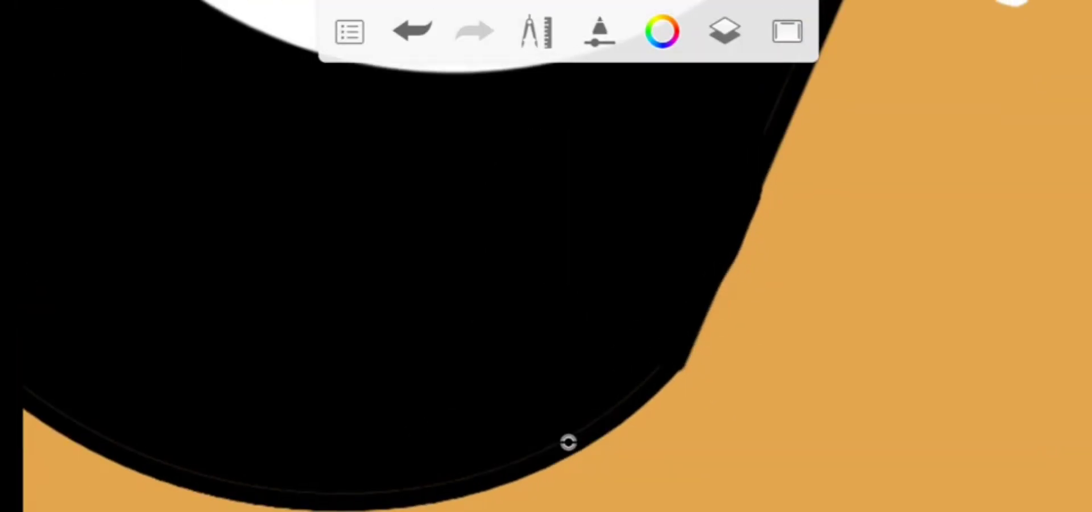
pyautogui.scroll(3, 568, 442)
pyautogui.click(568, 441)
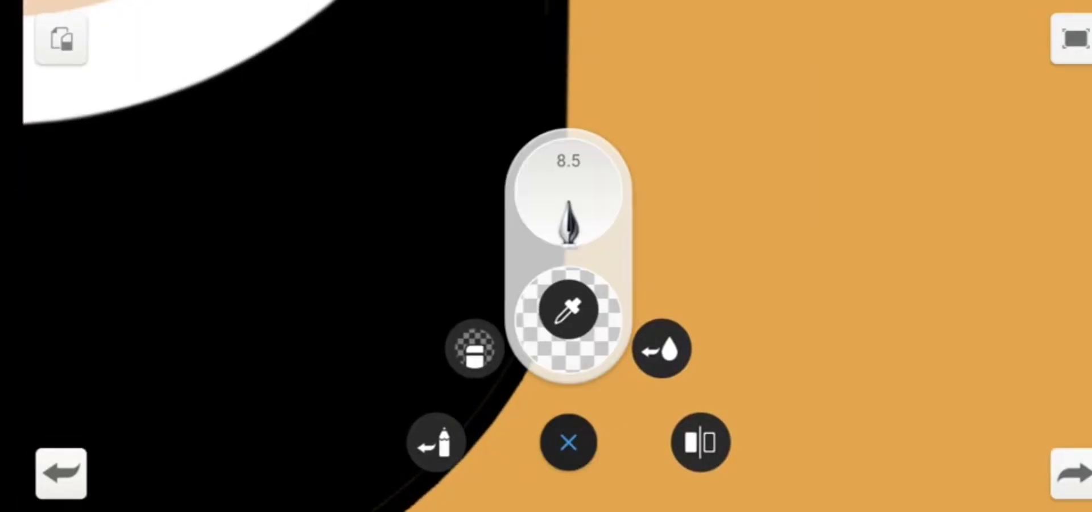
pyautogui.click(568, 442)
pyautogui.scroll(-3, 568, 442)
pyautogui.scroll(3, 568, 442)
pyautogui.scroll(-3, 569, 442)
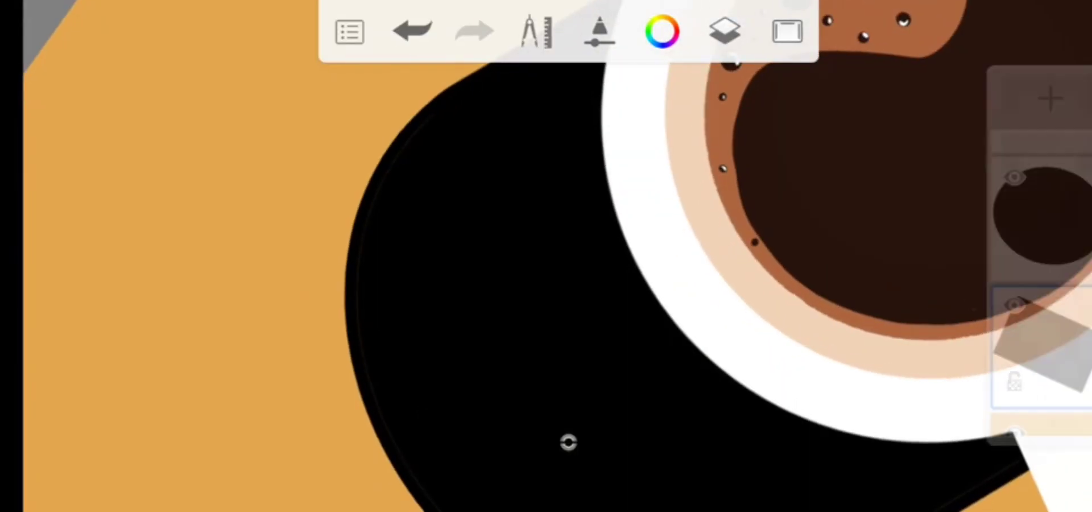
pyautogui.scroll(3, 568, 441)
pyautogui.scroll(1, 568, 442)
pyautogui.scroll(1, 568, 442)
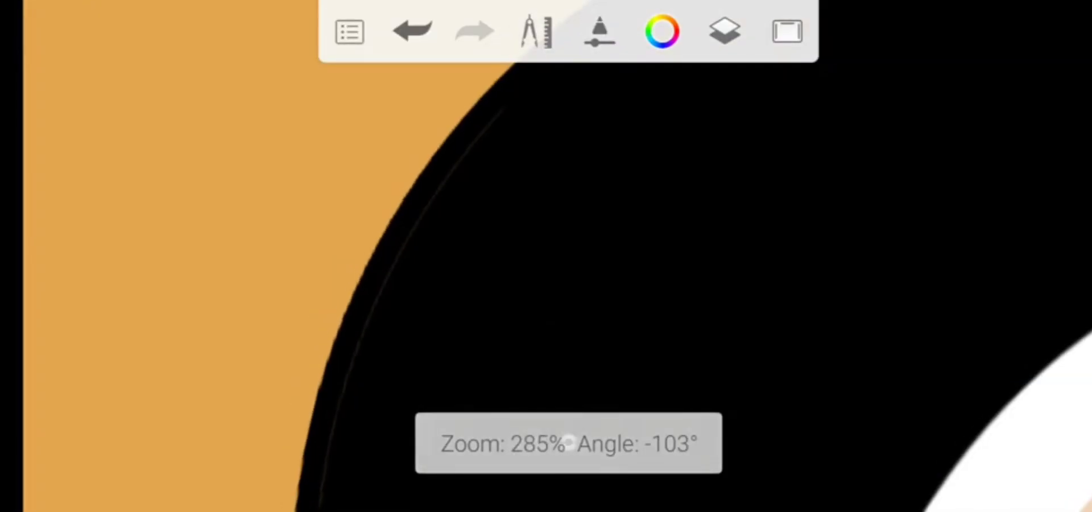
pyautogui.scroll(1, 568, 441)
pyautogui.scroll(-1, 568, 441)
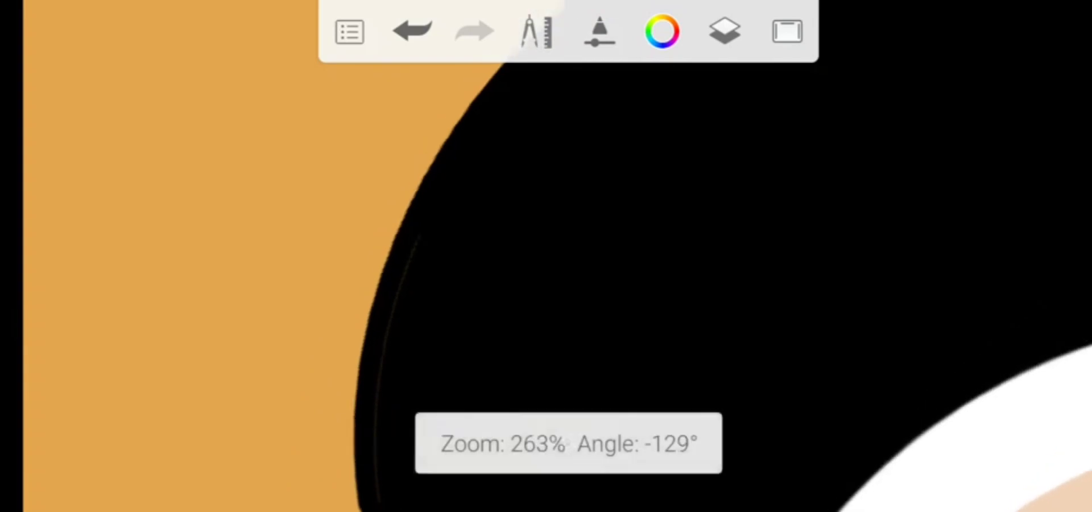
pyautogui.scroll(-1, 568, 442)
pyautogui.scroll(-5, 568, 442)
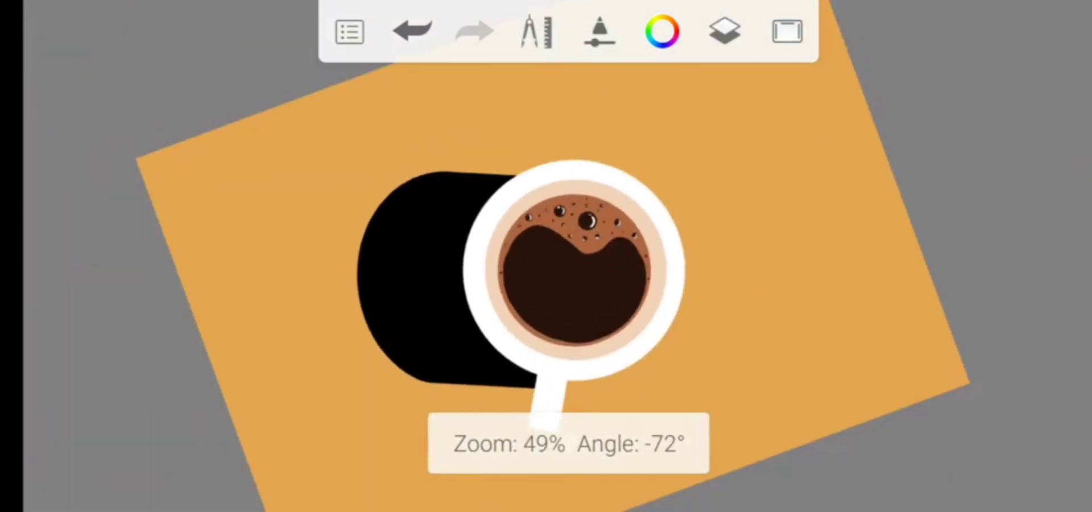
pyautogui.scroll(-1, 568, 442)
pyautogui.scroll(2, 568, 442)
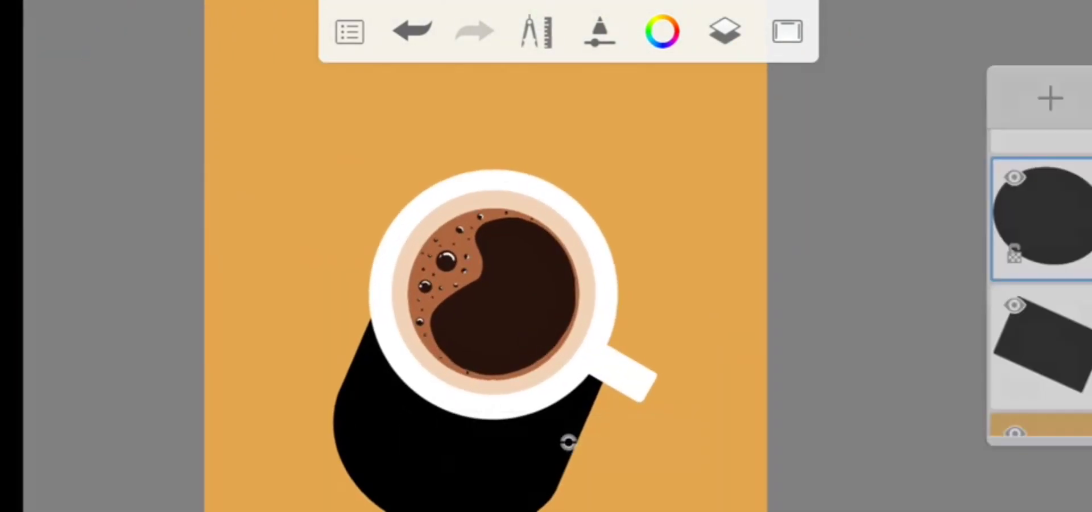
pyautogui.scroll(3, 568, 441)
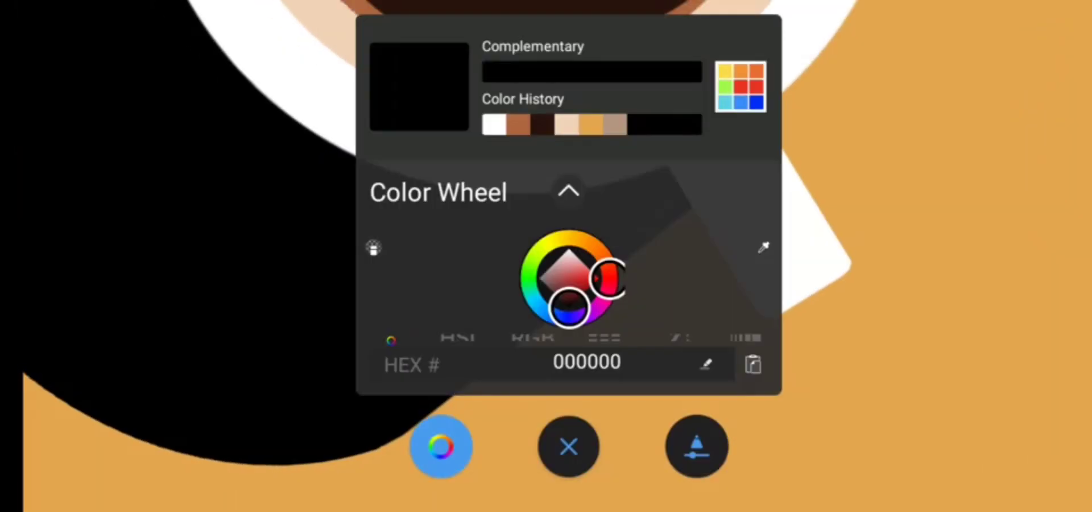
# - Check the black colour, undo and redo the handle stroke, and review Inking Pen size 13.5
pyautogui.click(568, 442)
pyautogui.hotkey('ctrl', 'z')
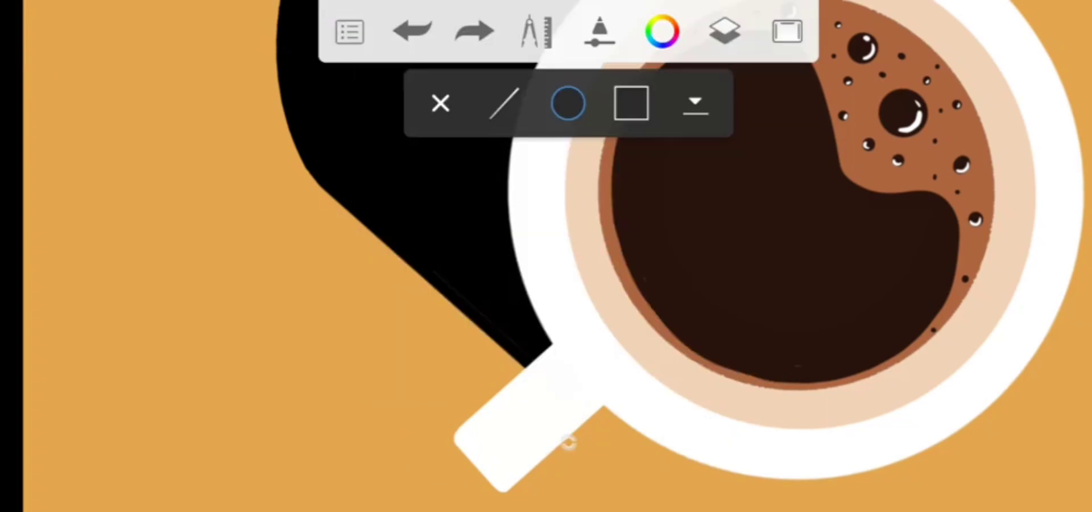
pyautogui.hotkey('ctrl', 'y')
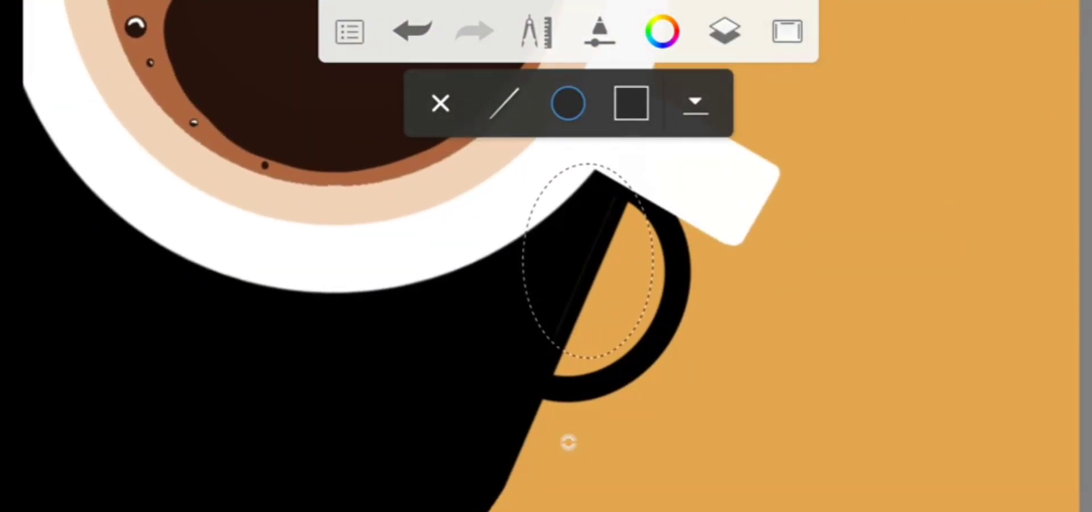
pyautogui.click(568, 441)
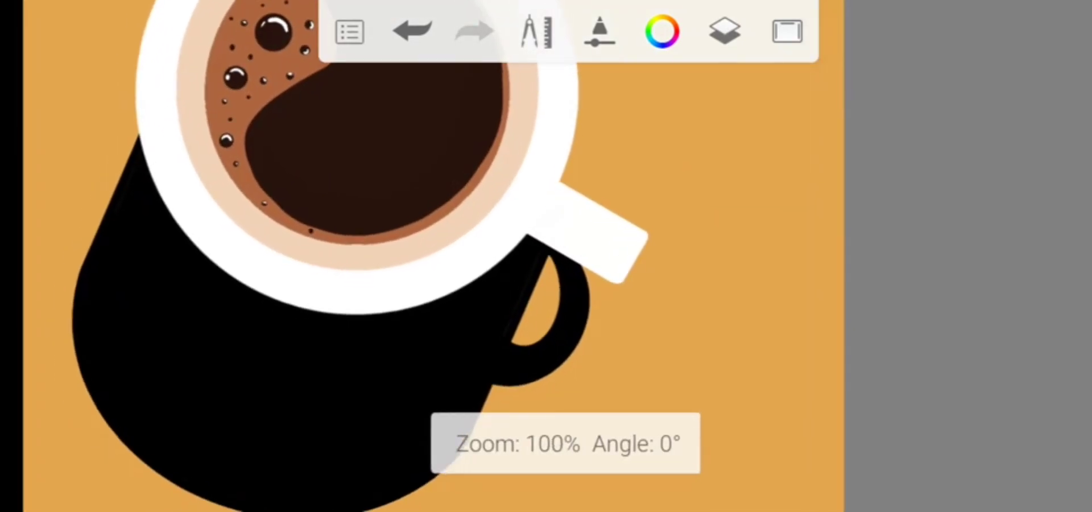
# - Drag the black mug layer's Opacity slider down so the shadow turns translucent tan
pyautogui.click(724, 32)
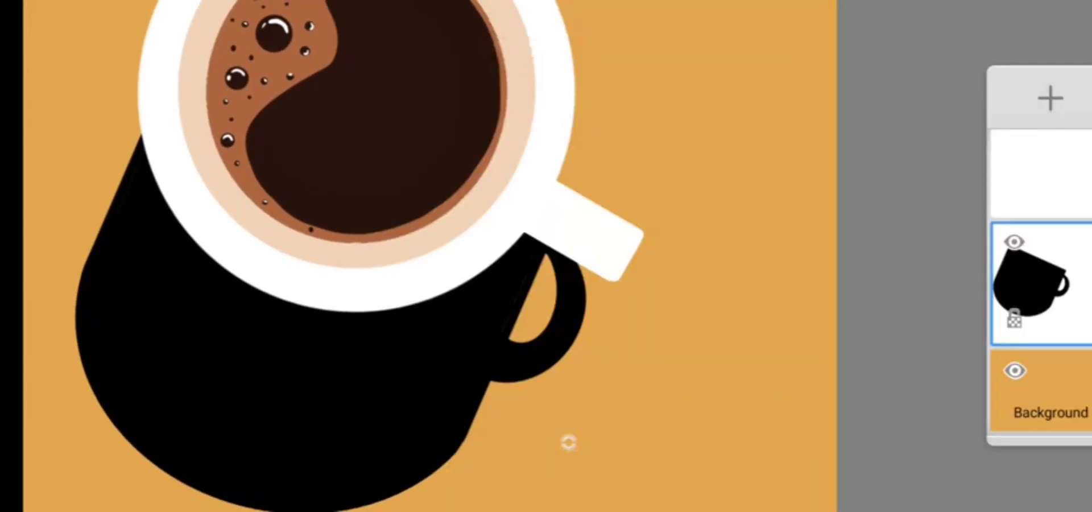
pyautogui.click(1042, 281)
pyautogui.moveTo(752, 377); pyautogui.dragTo(454, 378)
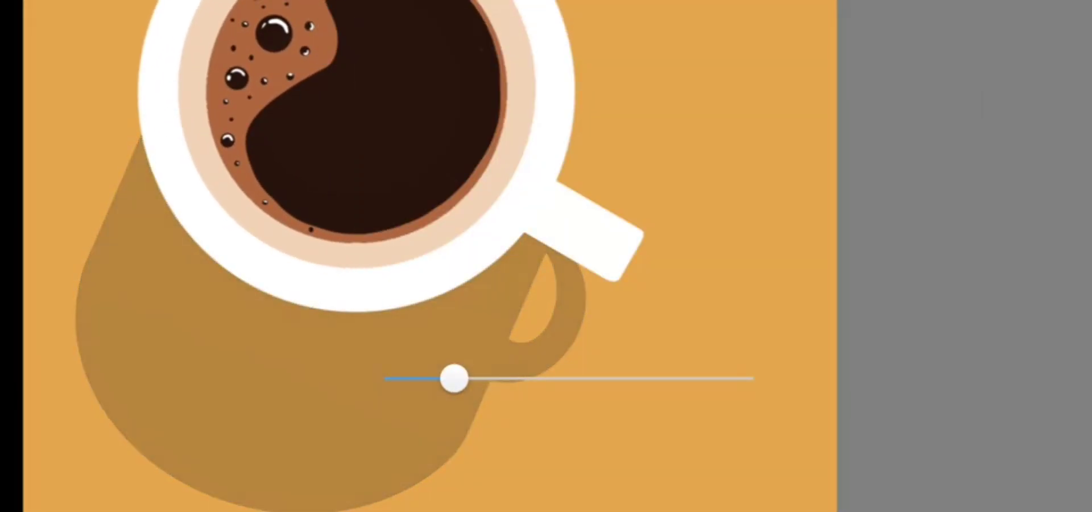
pyautogui.scroll(-4, 568, 442)
pyautogui.scroll(-2, 568, 441)
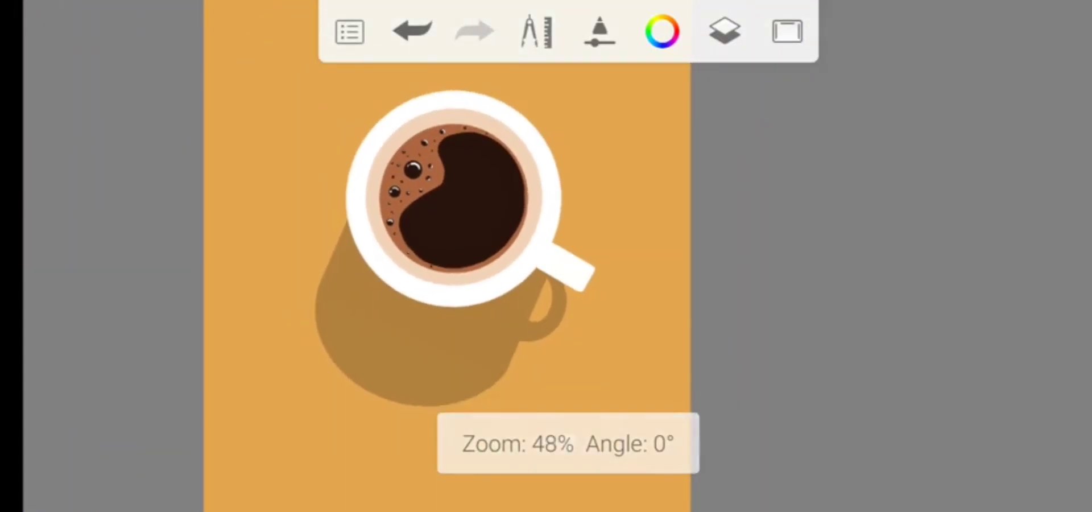
pyautogui.scroll(4, 568, 442)
pyautogui.scroll(-2, 568, 442)
pyautogui.scroll(-3, 568, 442)
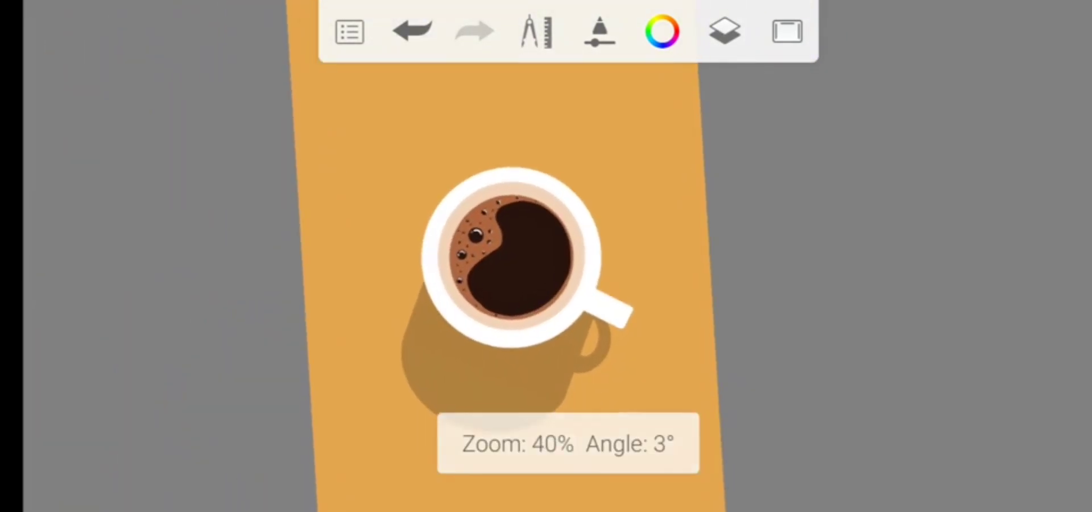
pyautogui.scroll(3, 568, 442)
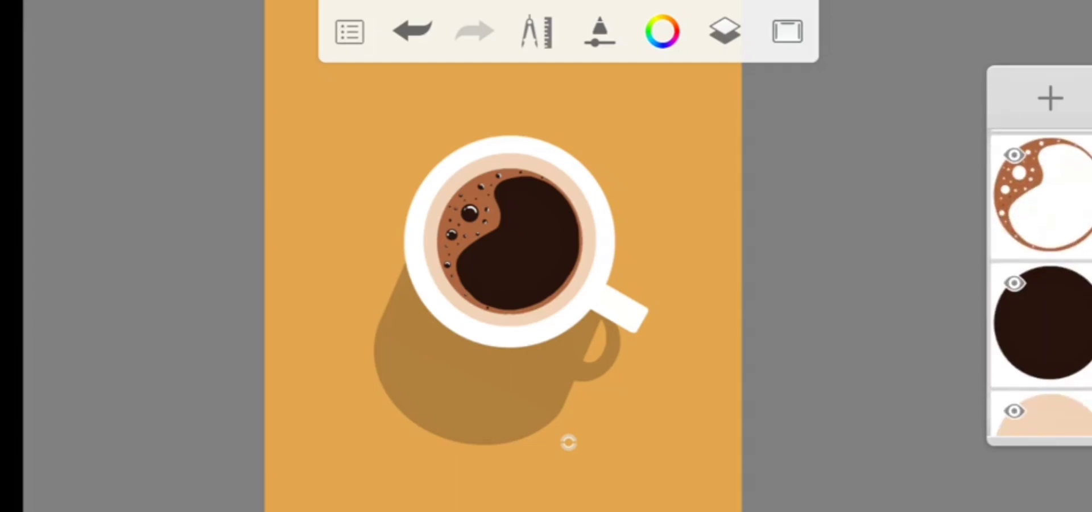
# - Duplicate the dark coffee layer, then delete the extra copy
pyautogui.click(1040, 318)
pyautogui.click(728, 57)
pyautogui.click(1040, 318)
pyautogui.click(568, 447)
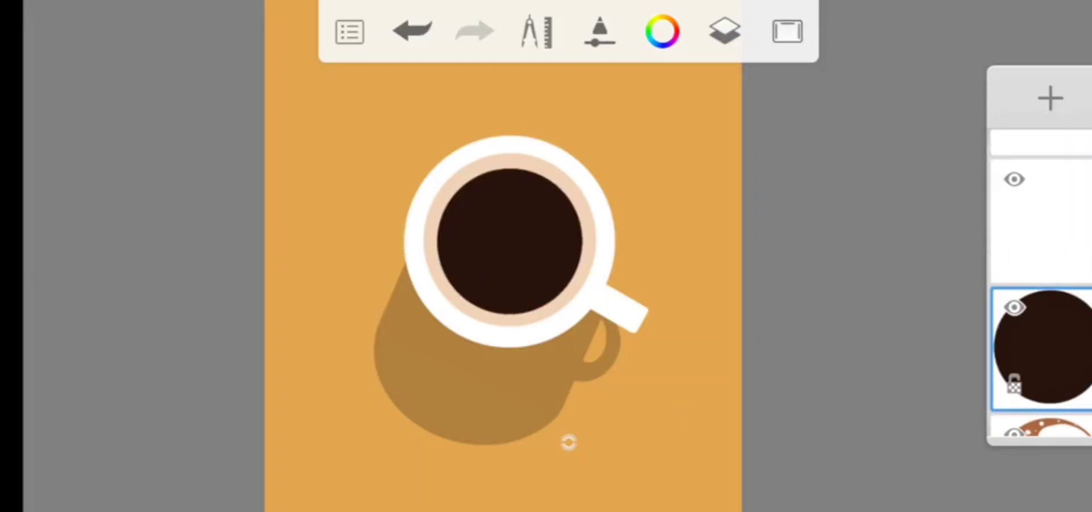
pyautogui.scroll(-1, 1041, 284)
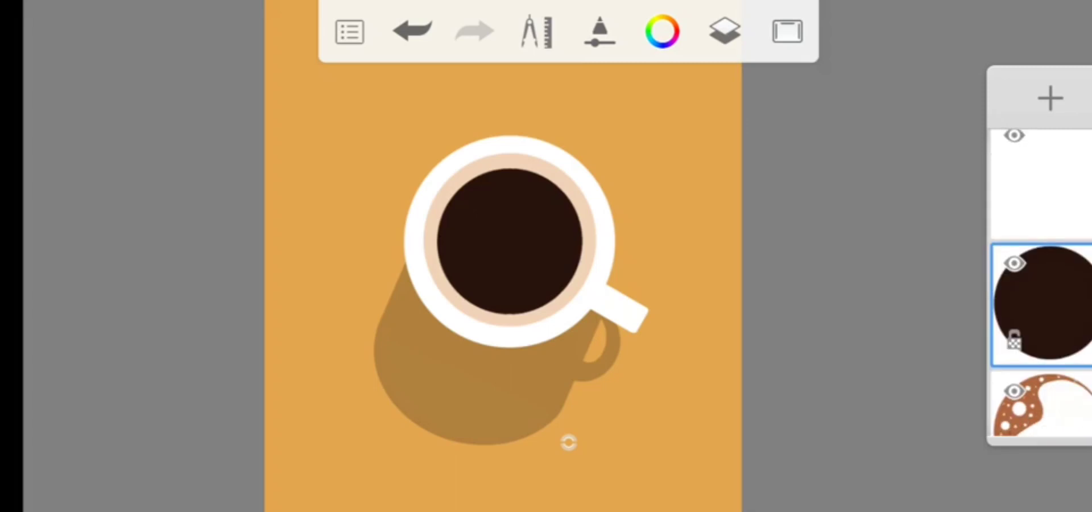
pyautogui.click(1040, 301)
pyautogui.click(727, 148)
pyautogui.scroll(-3, 1040, 284)
# - Duplicate the cream circle layer, move it above the foam, and fill it black
pyautogui.click(1041, 154)
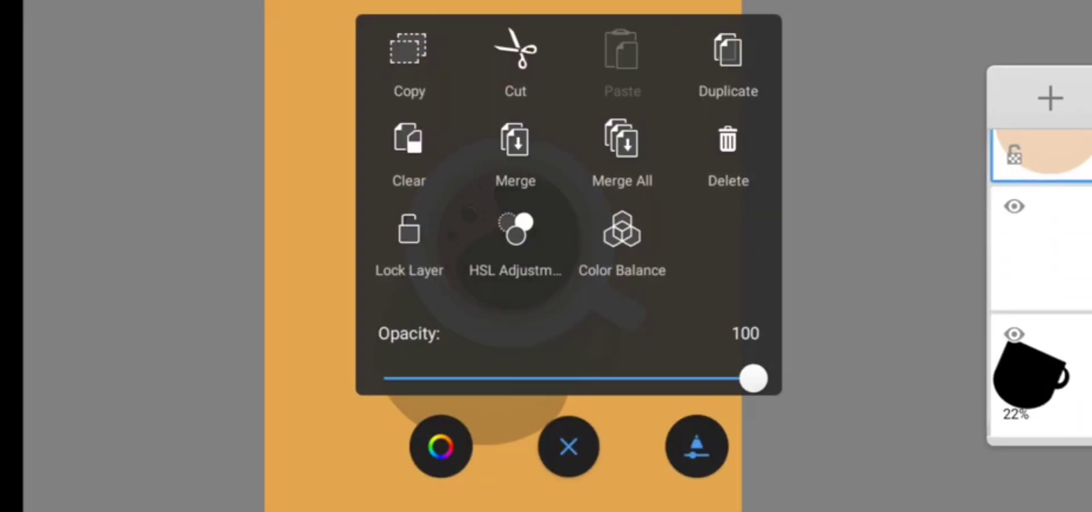
pyautogui.click(728, 57)
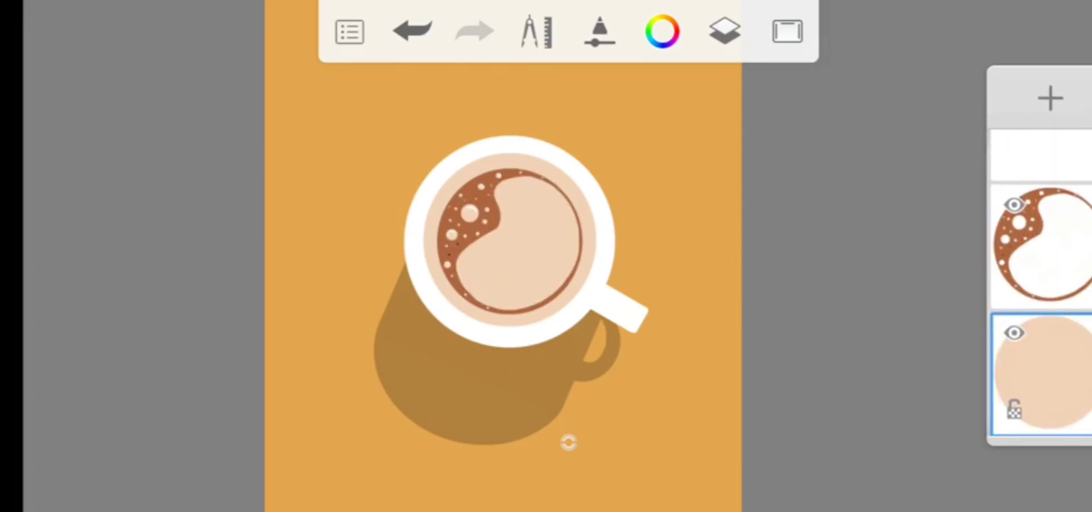
pyautogui.moveTo(1041, 372); pyautogui.dragTo(1040, 165)
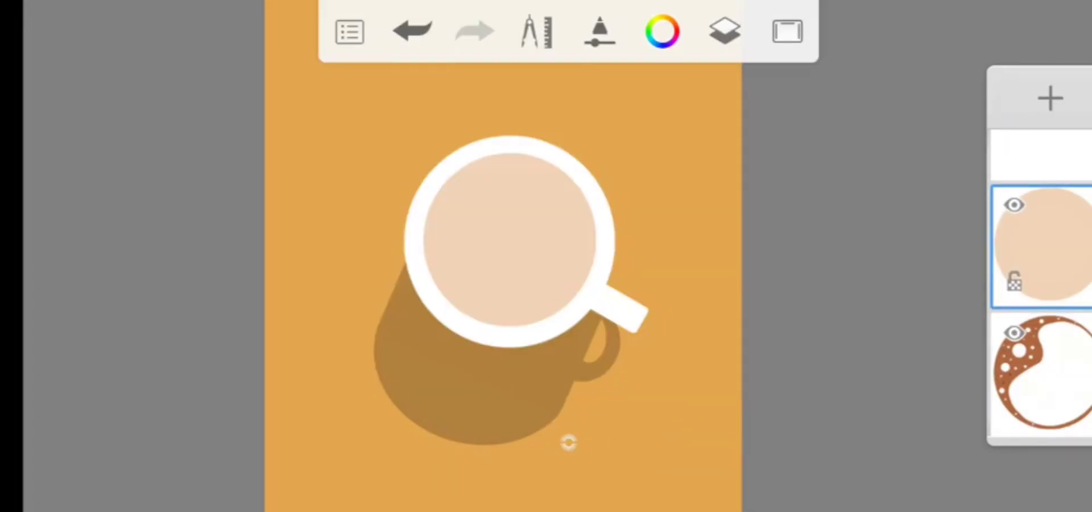
pyautogui.click(536, 31)
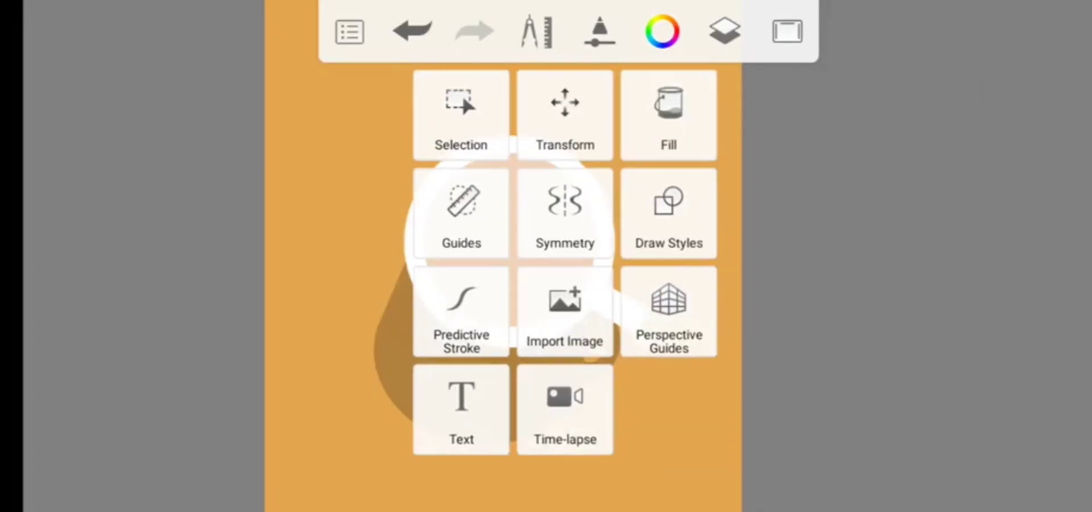
pyautogui.click(669, 116)
pyautogui.click(662, 31)
pyautogui.click(441, 446)
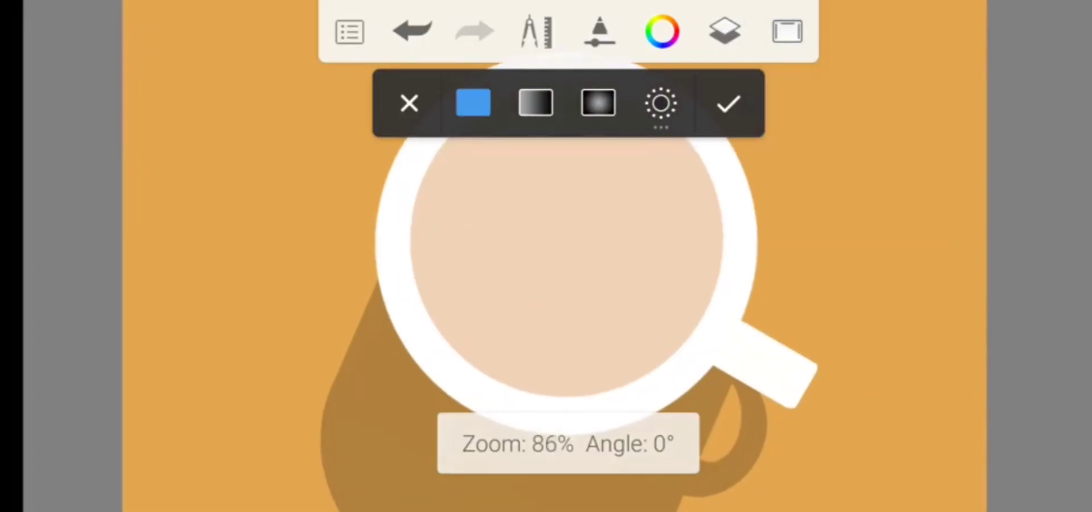
# - Lower the black circle layer's opacity to reveal the coffee beneath
pyautogui.click(569, 244)
pyautogui.click(788, 29)
pyautogui.click(1024, 245)
pyautogui.click(390, 439)
pyautogui.moveTo(629, 378); pyautogui.dragTo(494, 378)
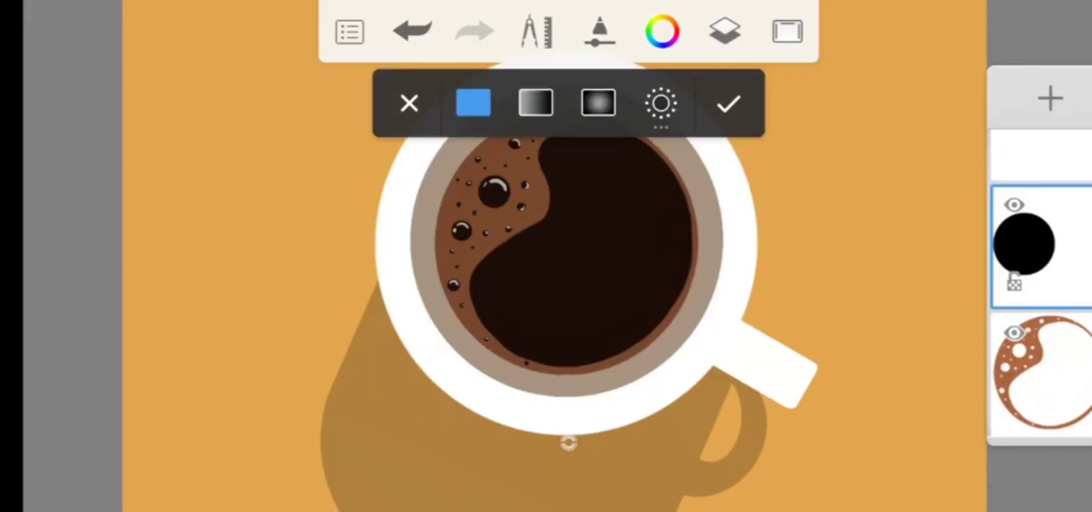
# - Set the eraser size to 54.3 and bring the crescent shading to 36 opacity
pyautogui.click(597, 29)
pyautogui.moveTo(582, 316); pyautogui.dragTo(746, 317)
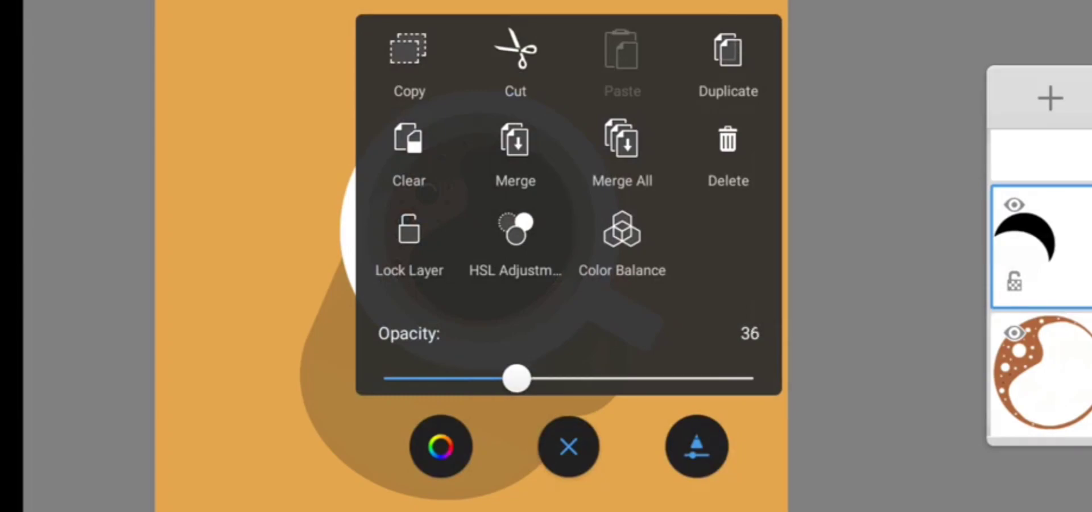
pyautogui.moveTo(517, 378)
pyautogui.mouseDown()
pyautogui.moveTo(572, 378)
pyautogui.moveTo(487, 378)
pyautogui.mouseUp()
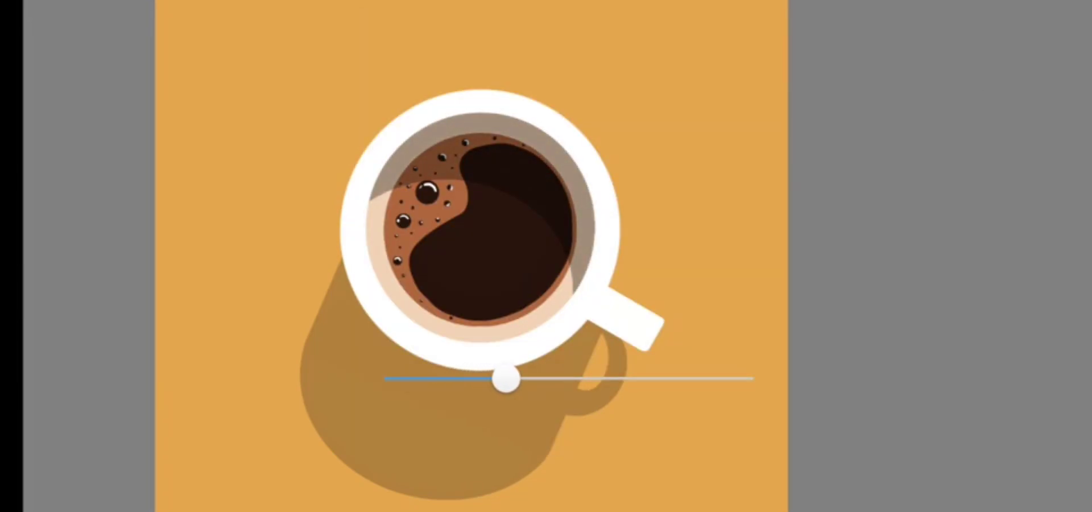
pyautogui.scroll(-3, 568, 442)
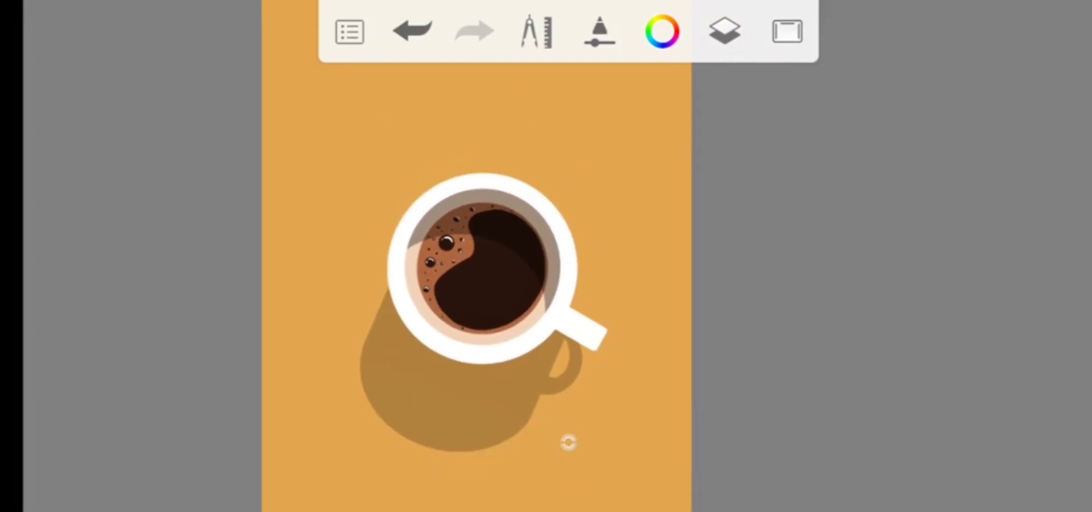
# - Fine-tune the crescent shading layer's opacity from its layer options
pyautogui.click(725, 31)
pyautogui.click(1036, 243)
pyautogui.moveTo(504, 378); pyautogui.dragTo(543, 378)
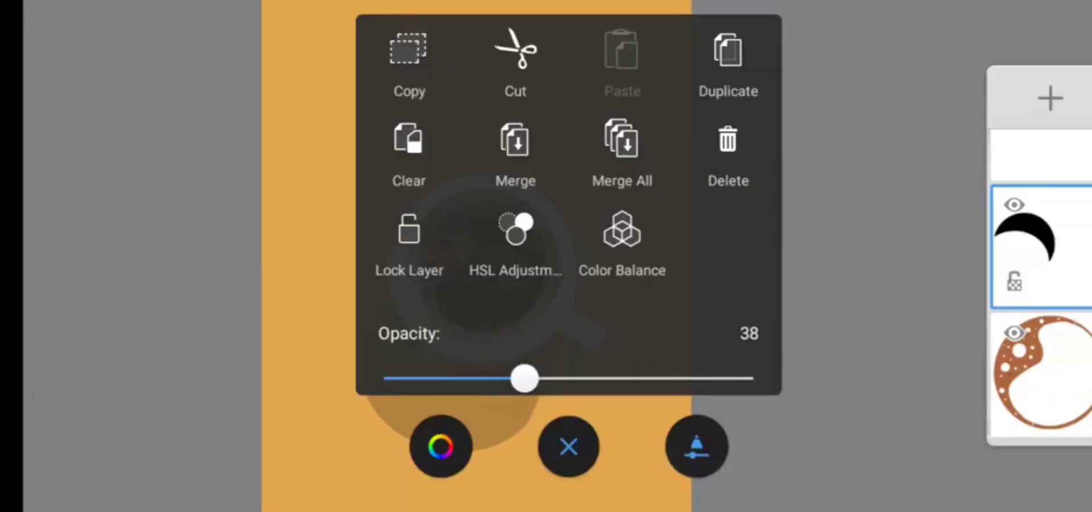
pyautogui.click(568, 446)
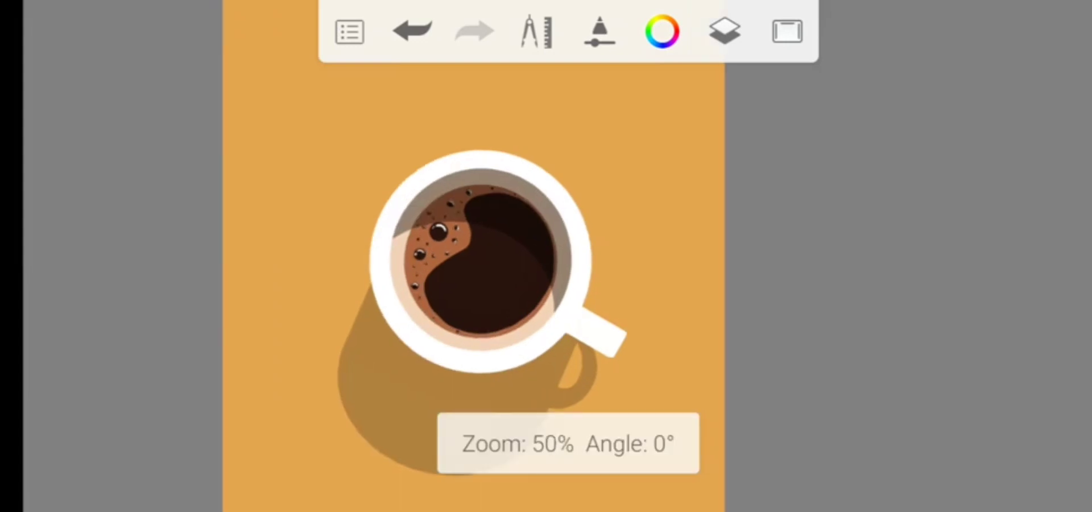
pyautogui.scroll(-3, 567, 256)
# - Import the STARBUCKS 1912 PIKE text image on a new layer, scaled down beneath the mug
pyautogui.click(724, 31)
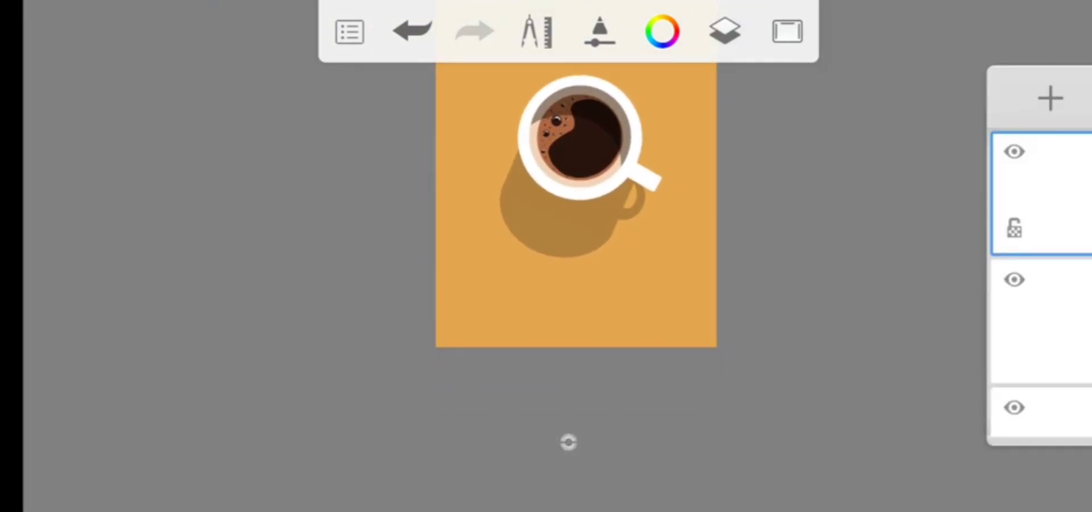
pyautogui.click(1051, 97)
pyautogui.click(567, 42)
pyautogui.scroll(-2, 524, 341)
pyautogui.click(937, 437)
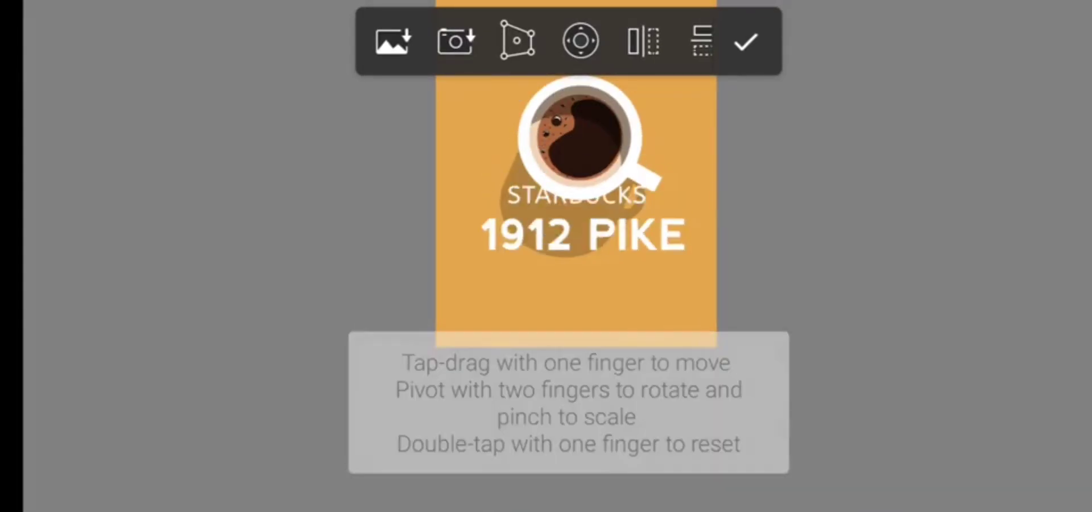
pyautogui.scroll(2, 572, 307)
pyautogui.scroll(3, 571, 307)
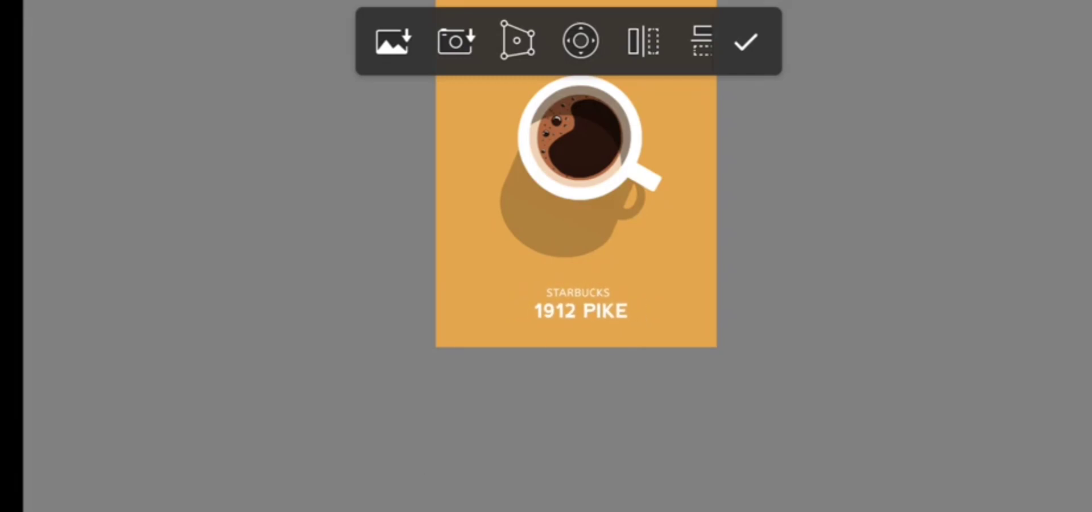
pyautogui.click(746, 42)
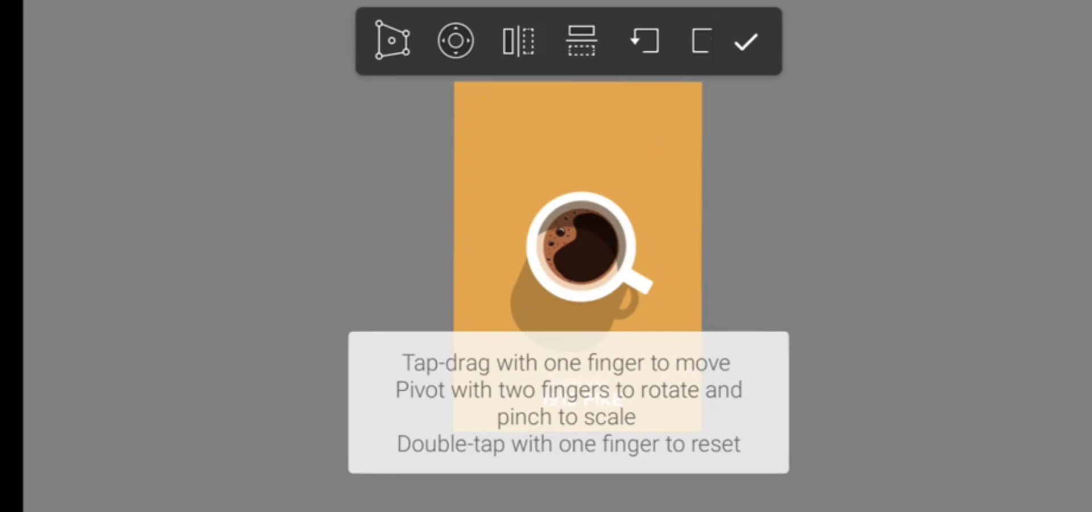
pyautogui.scroll(1, 580, 393)
# - Apply the transform enlarging the STARBUCKS 1912 PIKE text to about 111%
pyautogui.click(746, 41)
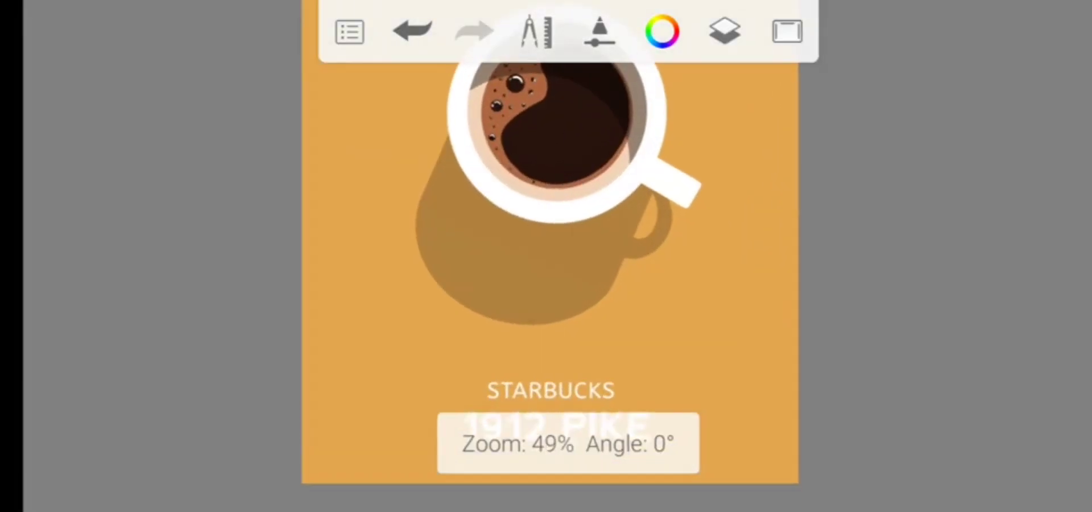